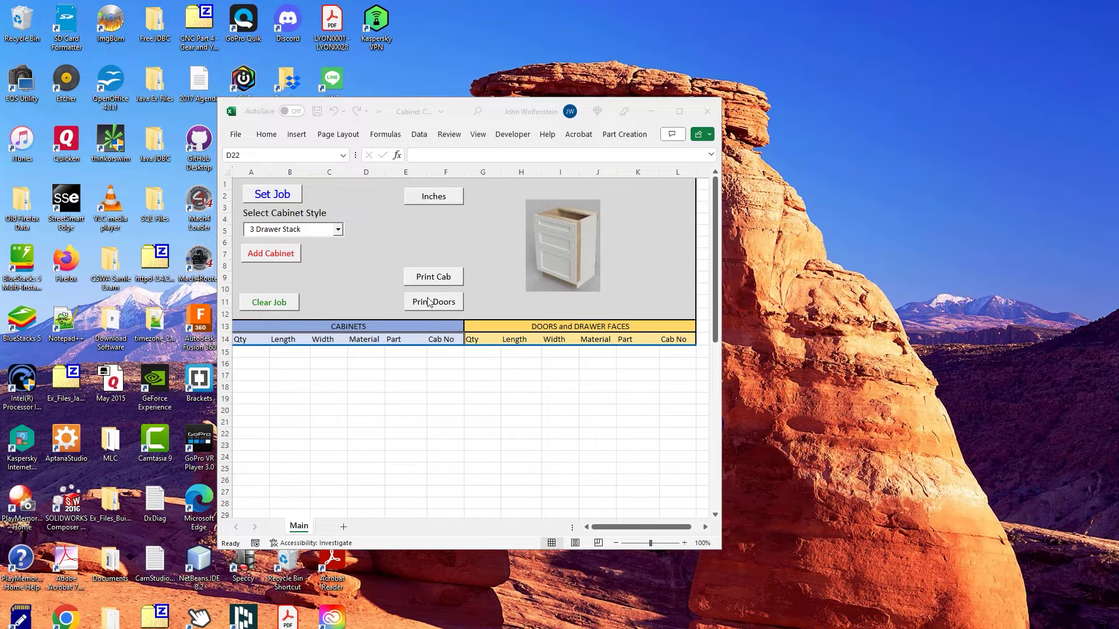
Toggle the cabinet job's units between inches and millimeters, ending on inches.
left_click(433, 202)
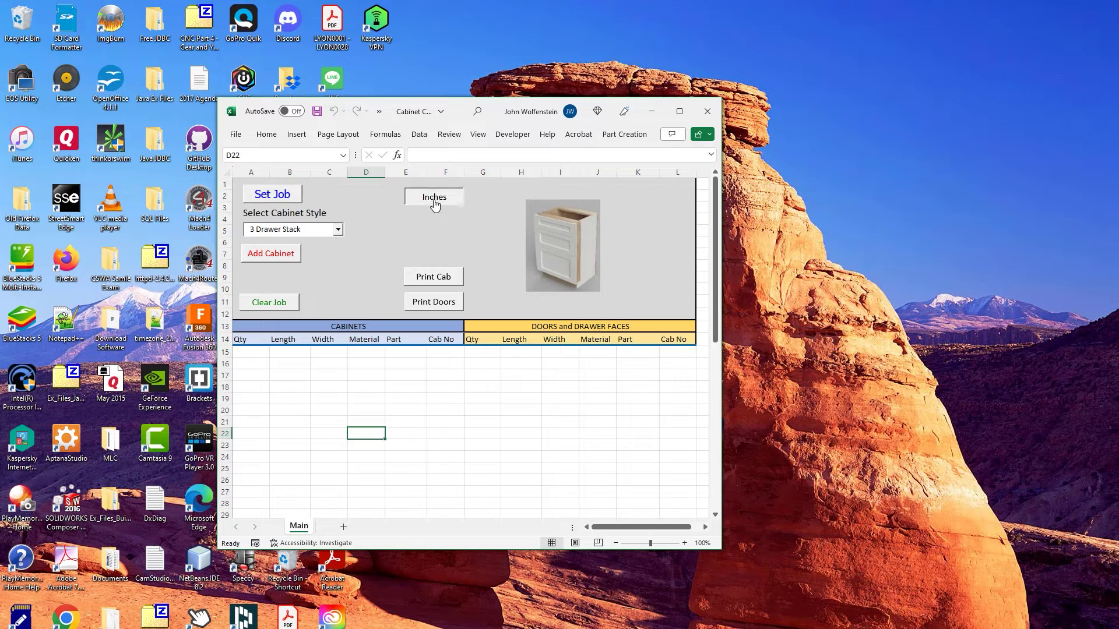
left_click(434, 201)
left_click(433, 202)
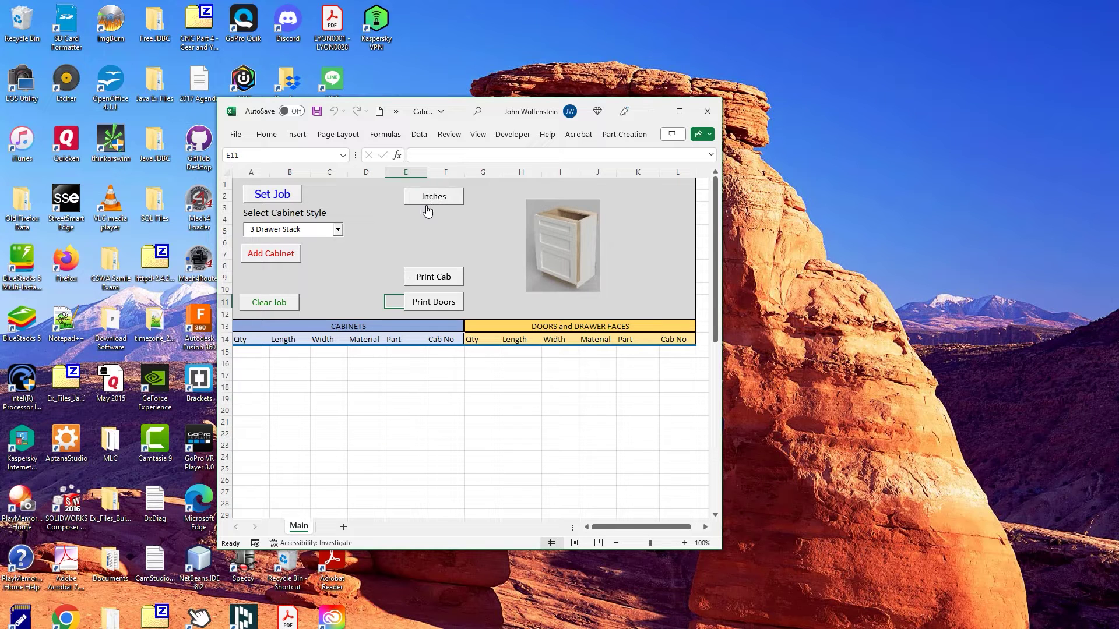
left_click(430, 201)
left_click(433, 201)
Add one 3 Drawer Stack cabinet as Cab No 1 with the default dimensions, and close the cabinet form.
left_click(274, 253)
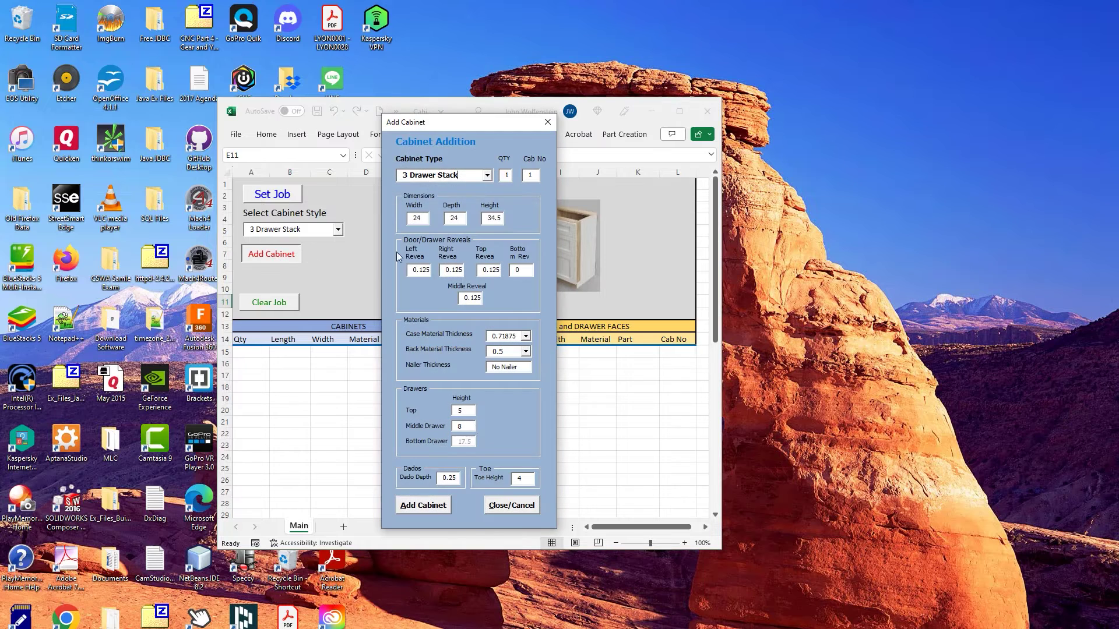
left_click(440, 506)
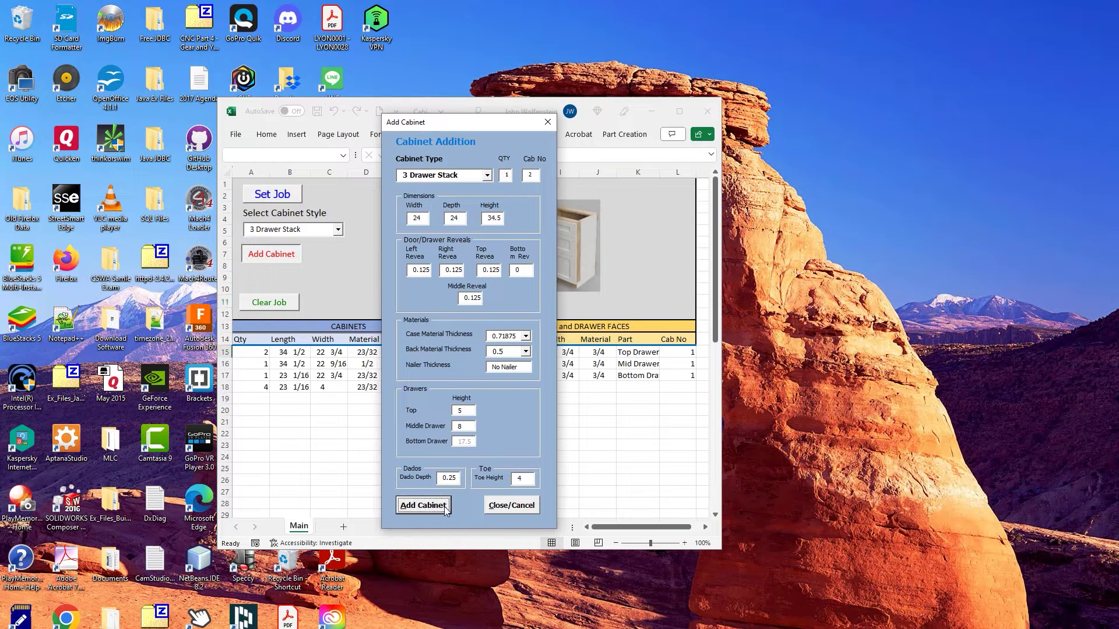
left_click(520, 506)
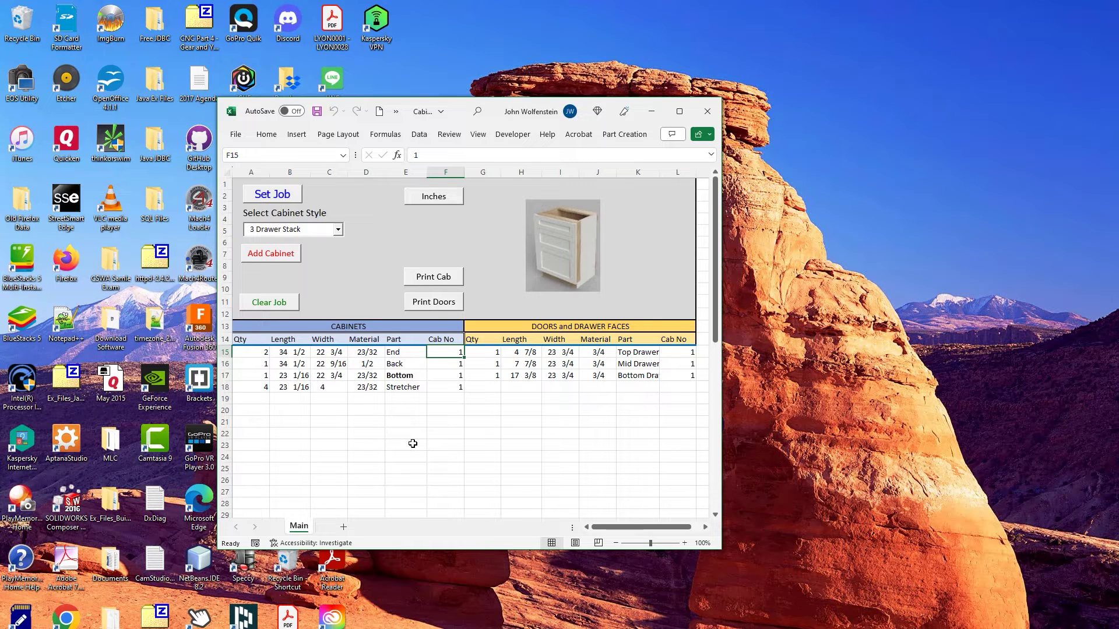
Convert the existing cut list values to millimeters and back to inches.
left_click(438, 201)
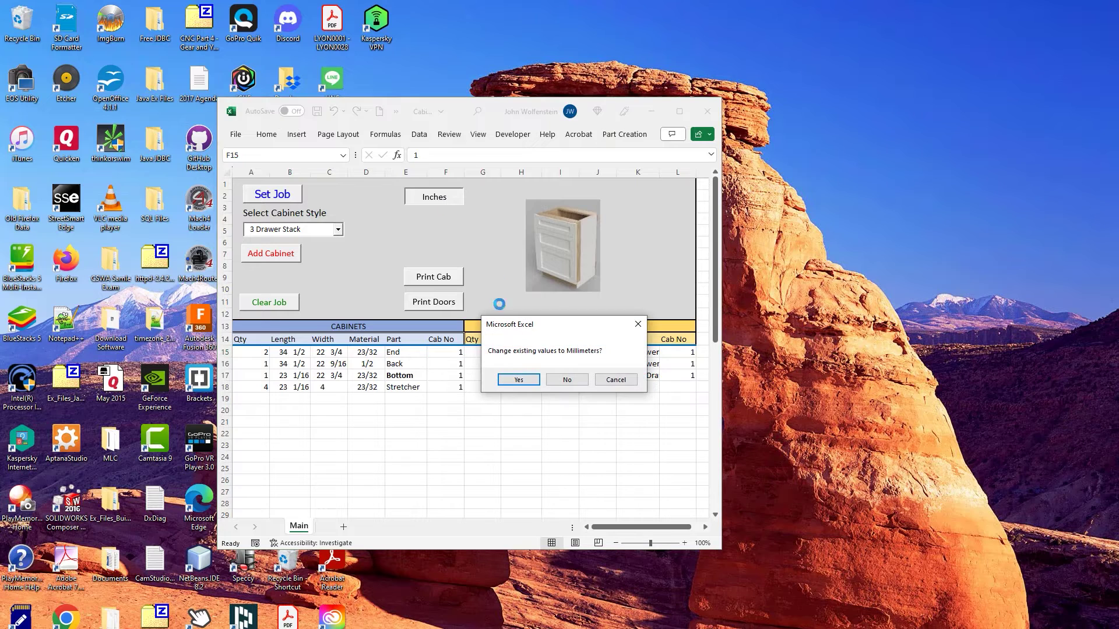
left_click(518, 381)
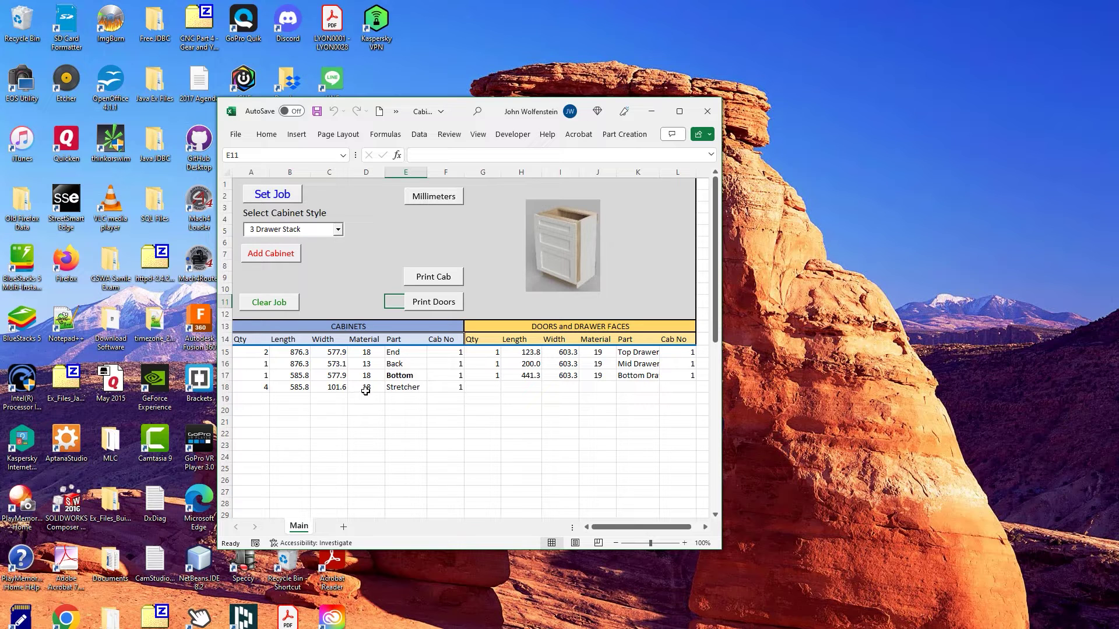
left_click(439, 198)
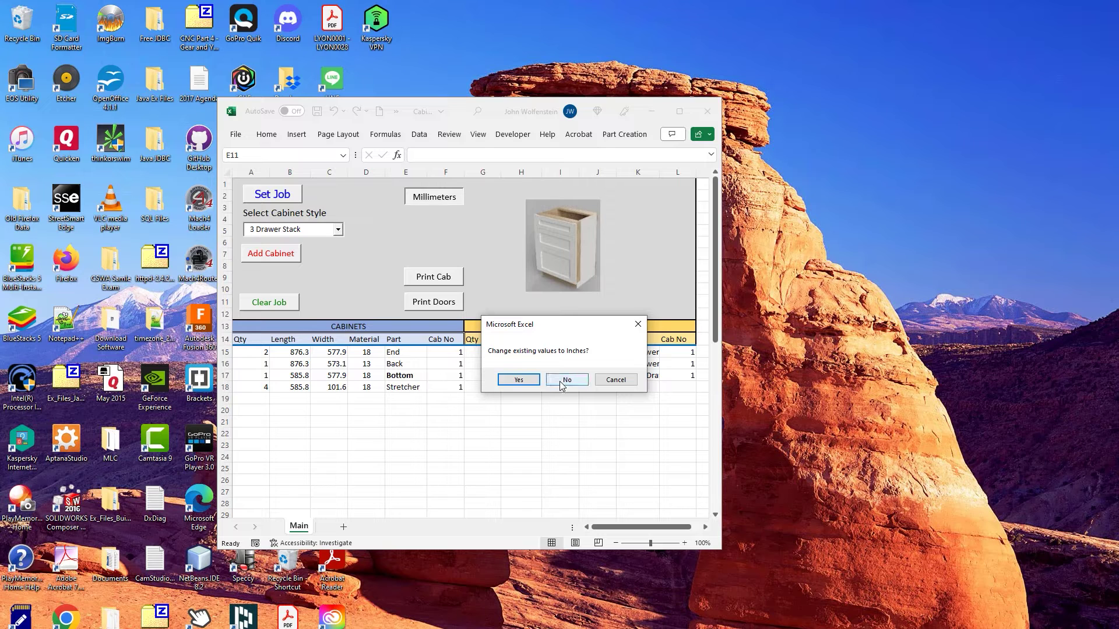
left_click(515, 379)
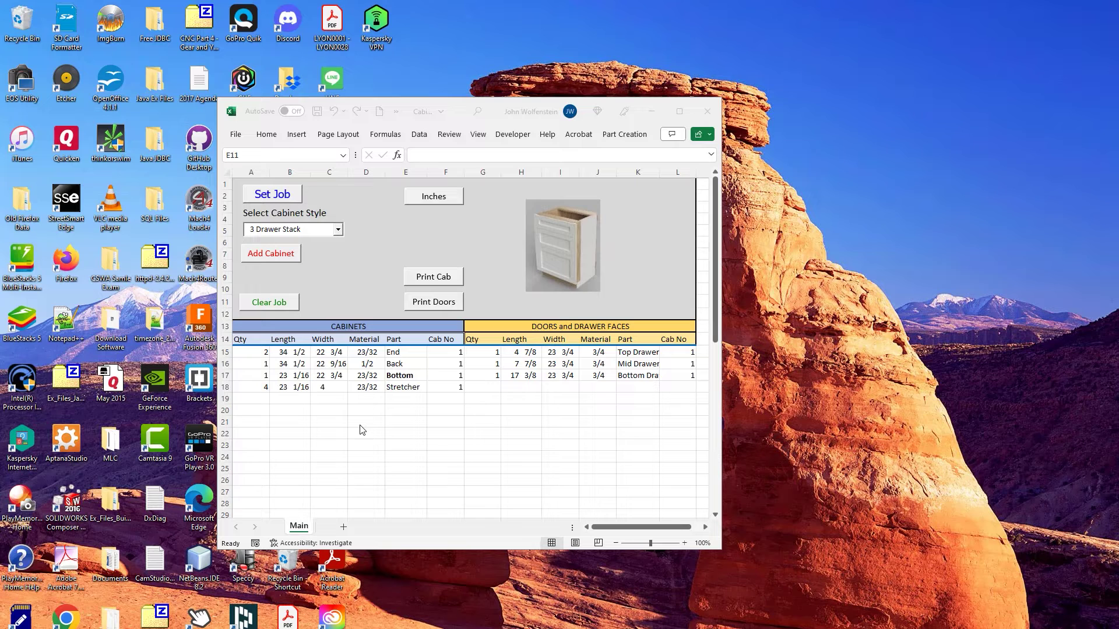
Open the job defaults and set the back material thickness to 1/8.
left_click(262, 196)
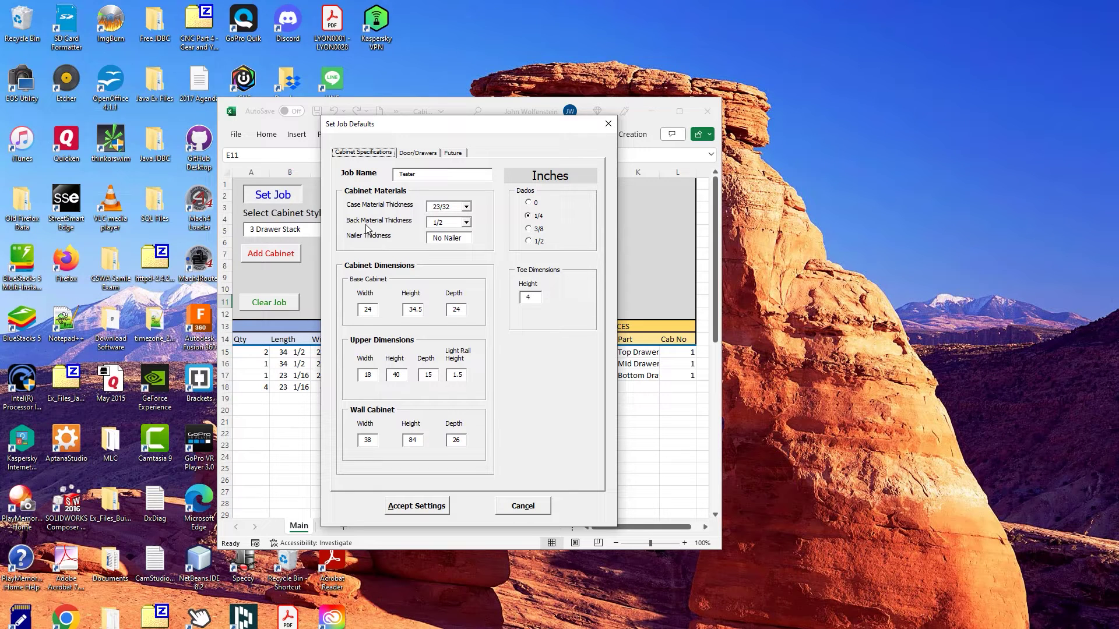
left_click(467, 222)
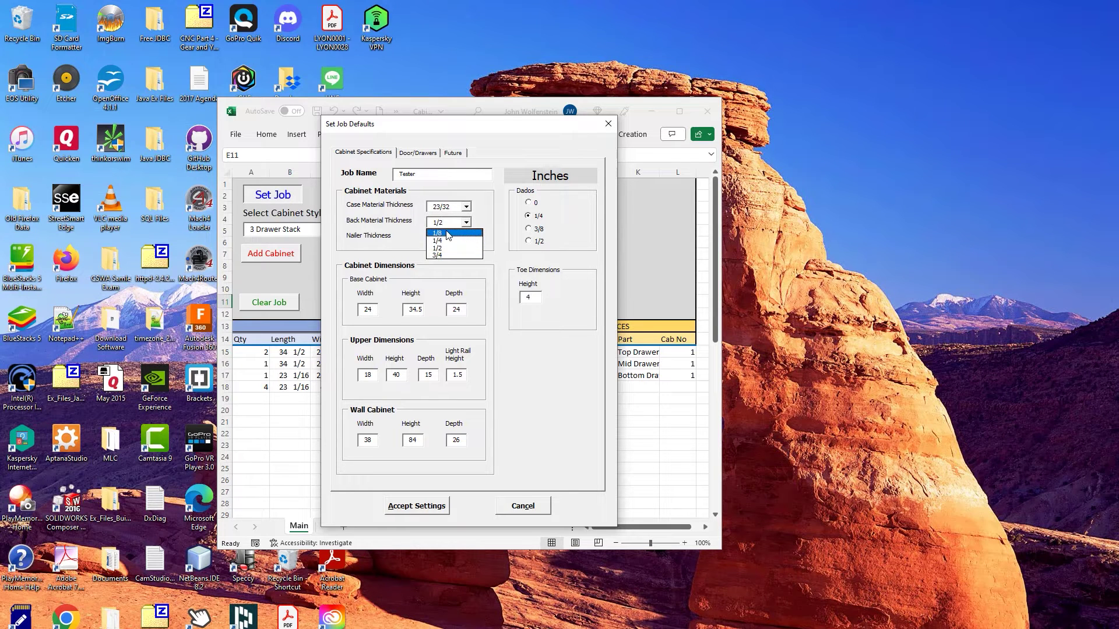
left_click(438, 234)
left_click(466, 222)
left_click(466, 232)
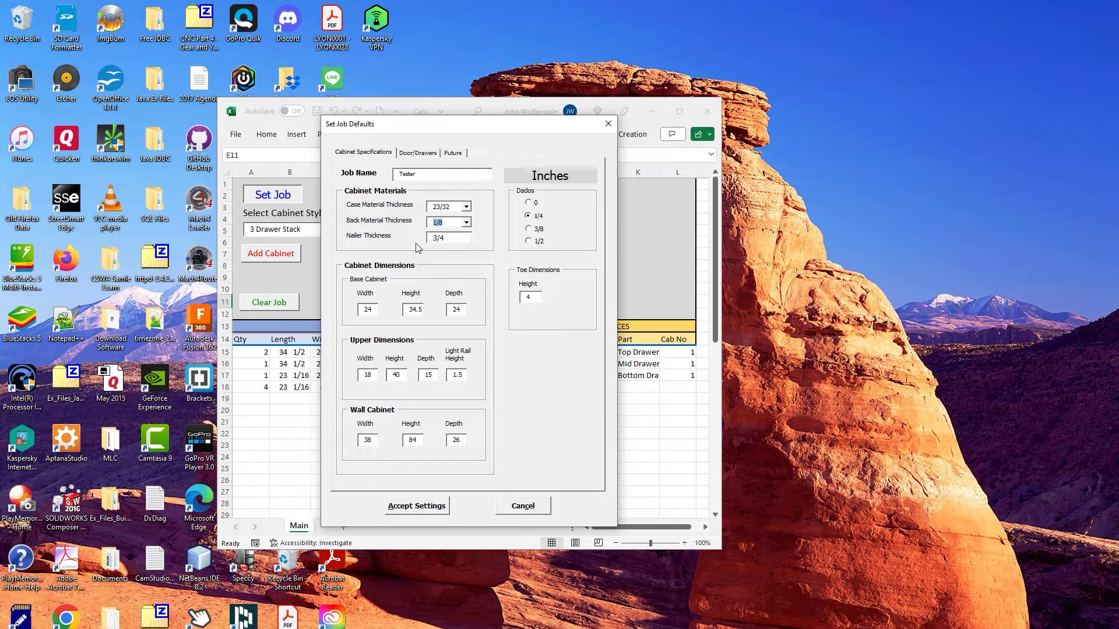
Switch the default back material thickness to 3/4 and back to 1/8.
left_click(466, 222)
left_click(457, 256)
left_click(466, 222)
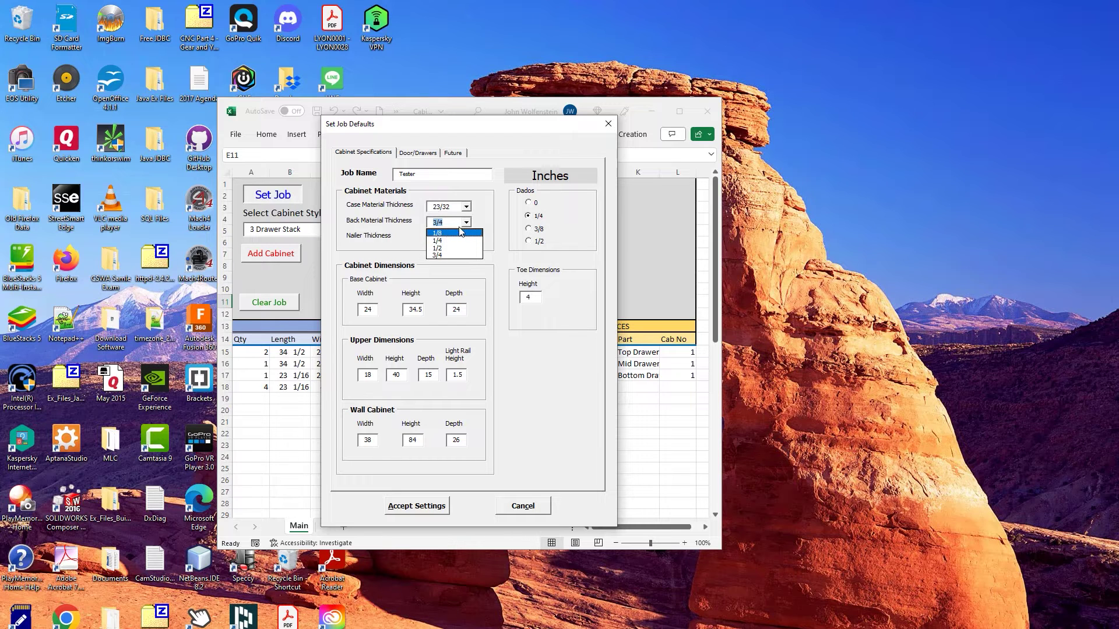
left_click(480, 221)
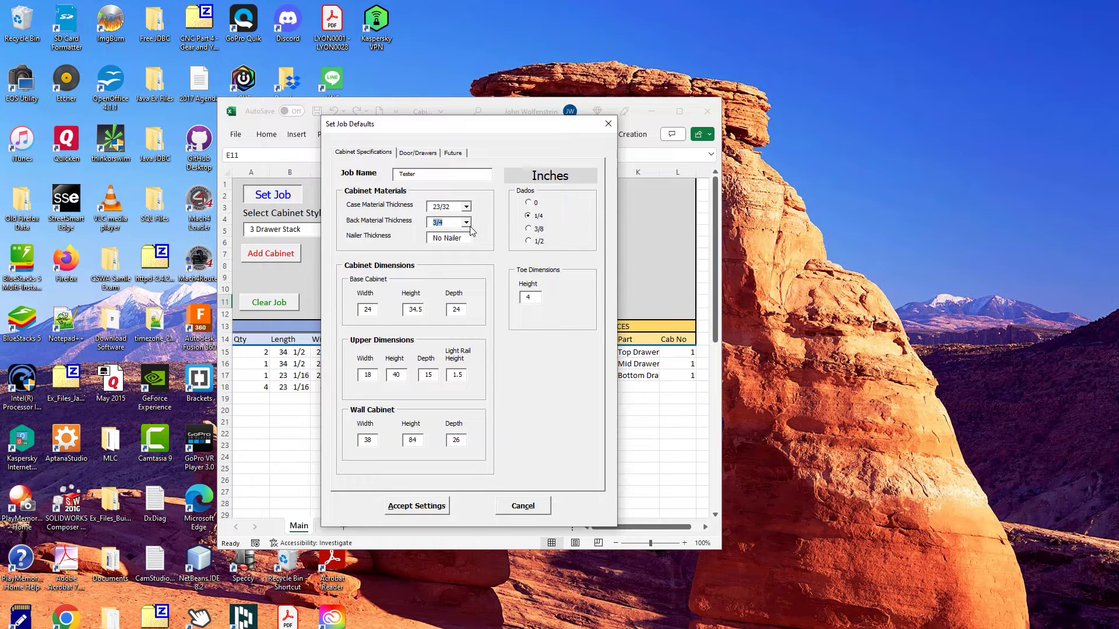
left_click(465, 223)
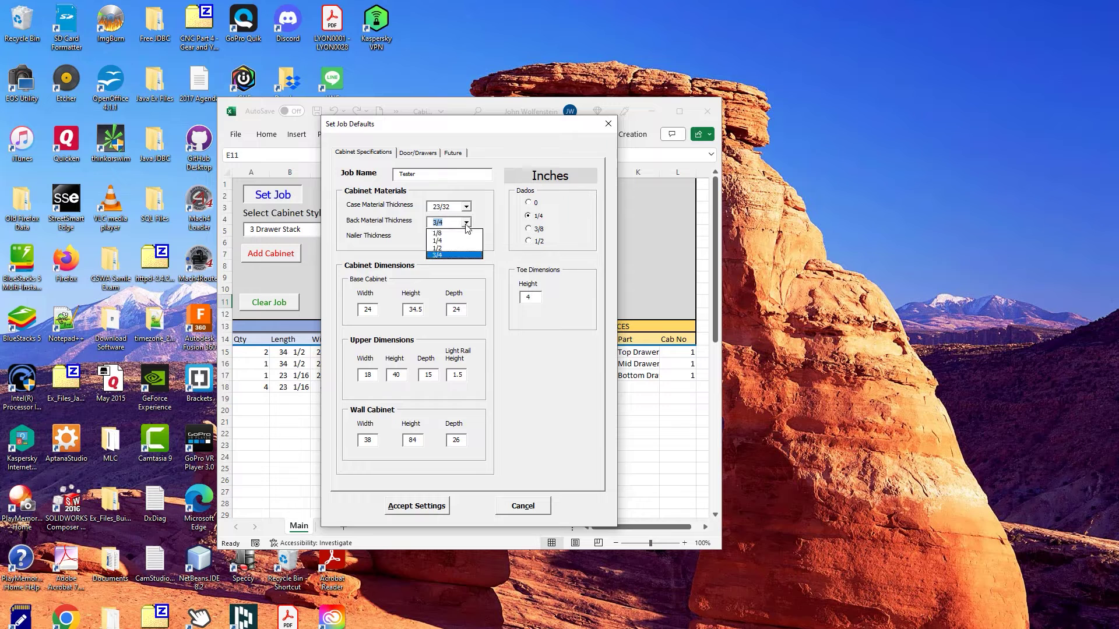
left_click(454, 234)
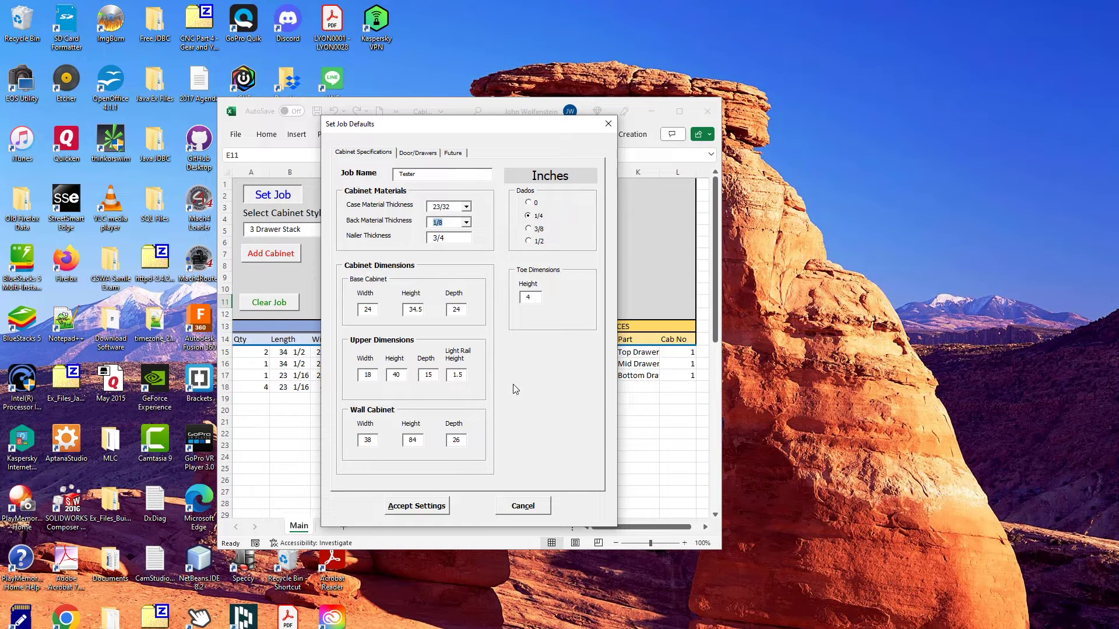
Accept the job defaults and add a second 3 Drawer Stack cabinet as Cab No 2 with the 0.125 back.
left_click(418, 505)
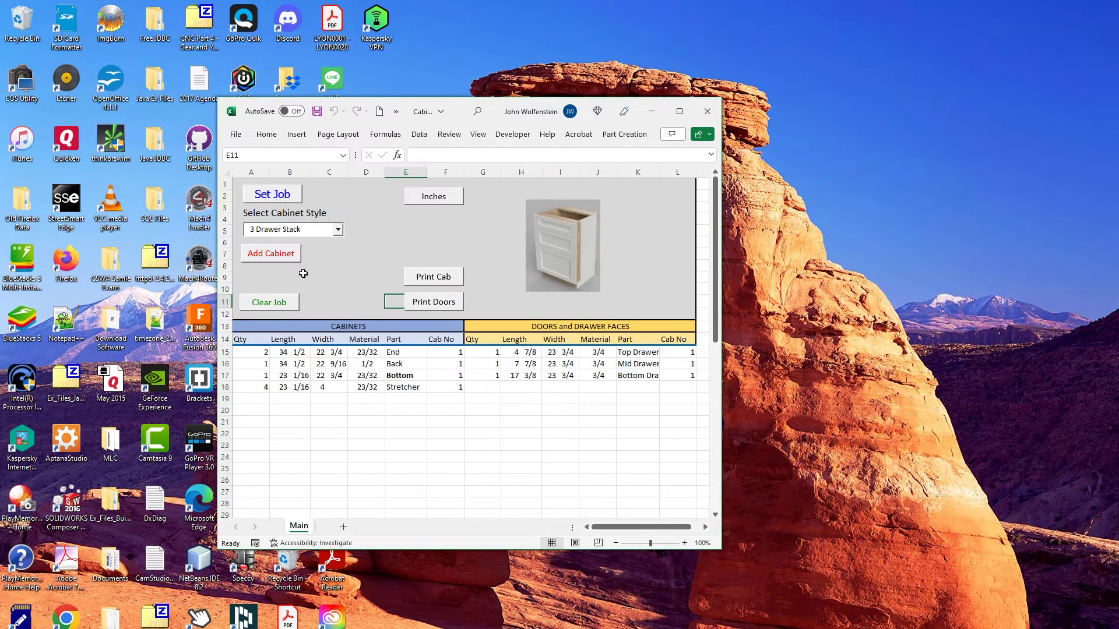
left_click(279, 256)
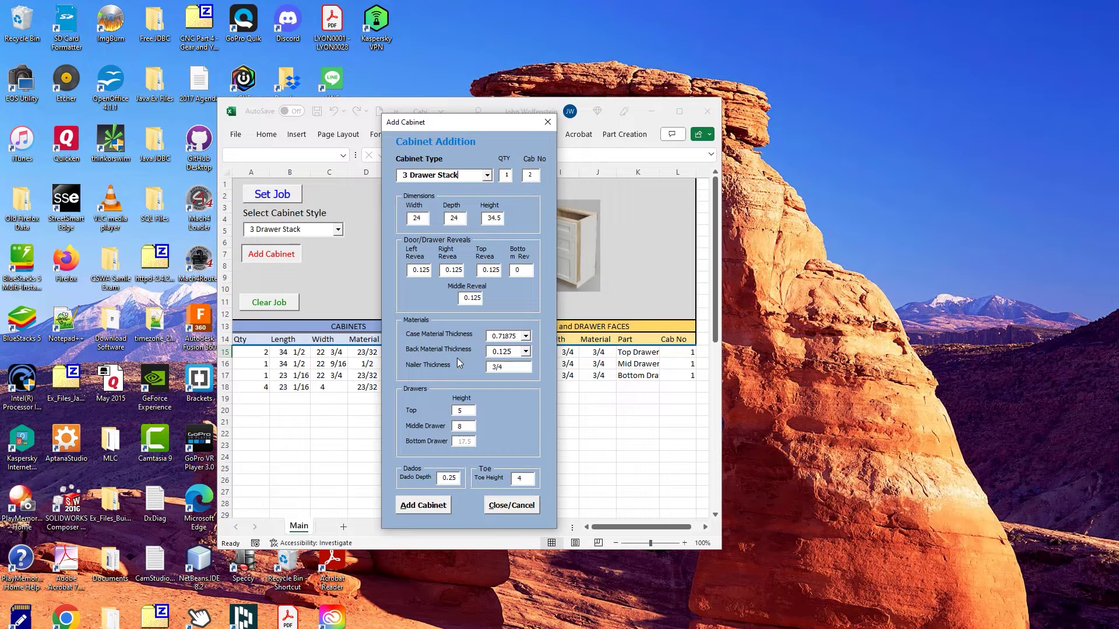
left_click(420, 504)
left_click(511, 502)
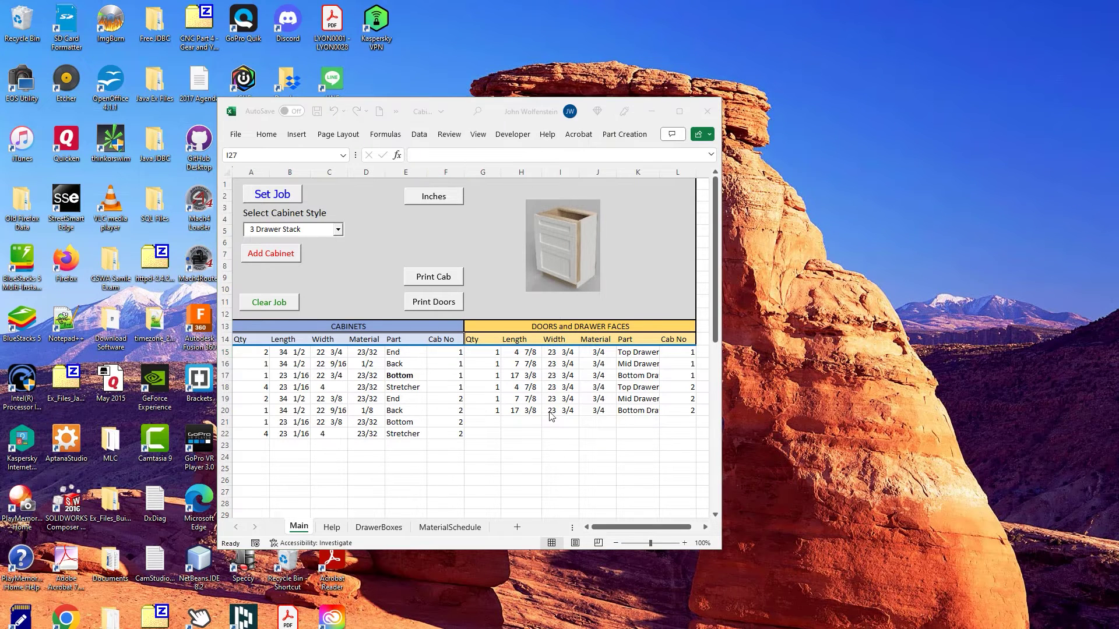
Read the shortcut list on the Help sheet, and open and close the job defaults form from the Main sheet.
left_click(331, 527)
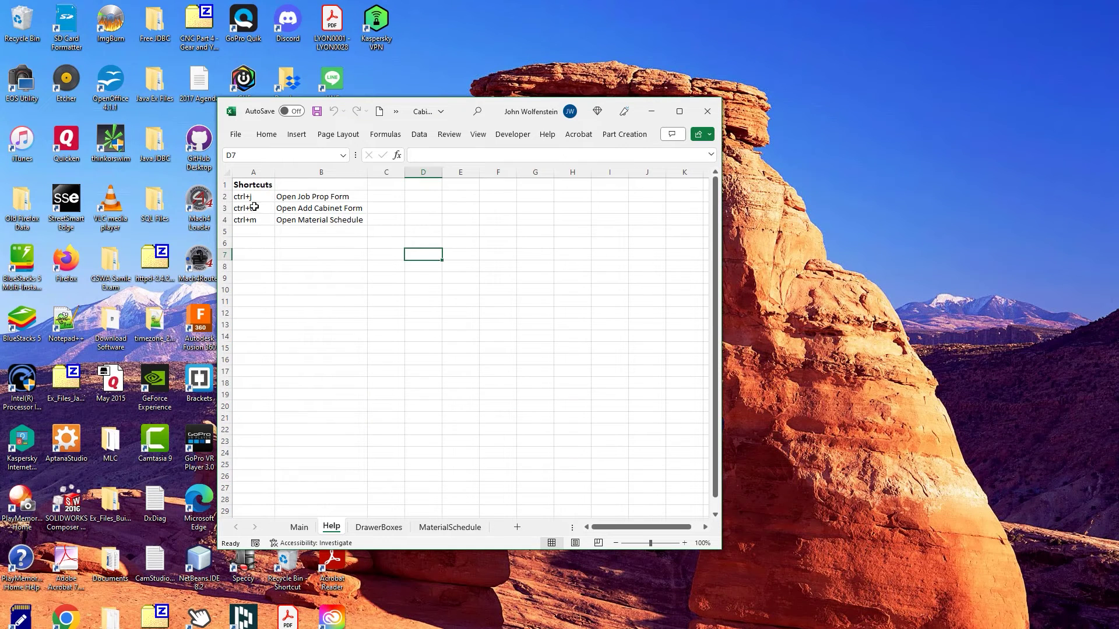
left_click(299, 527)
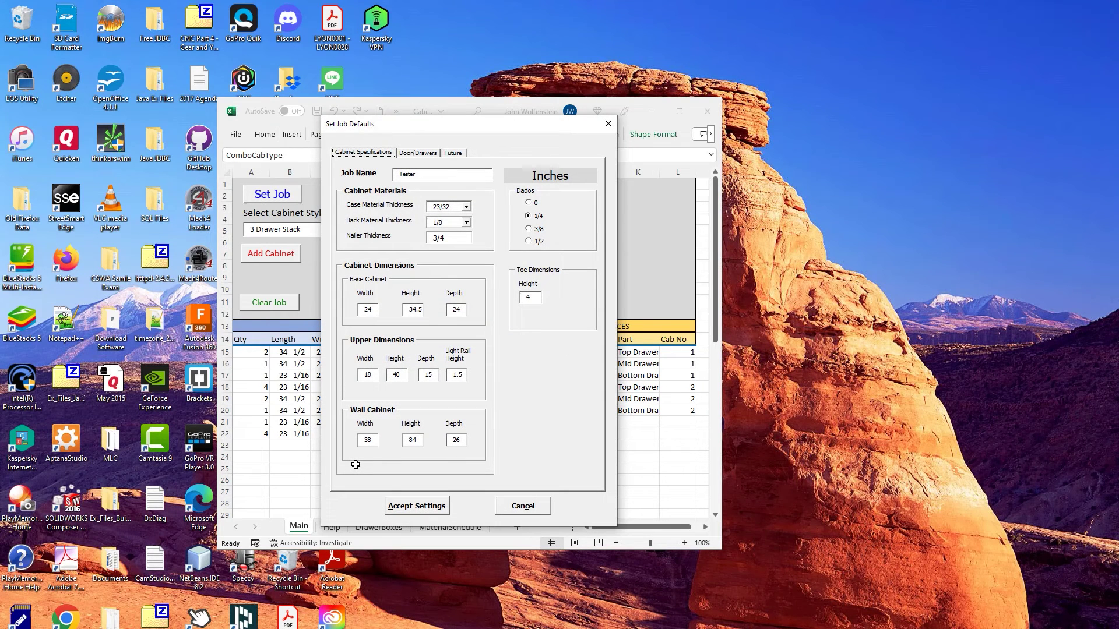
left_click(608, 124)
left_click(394, 455)
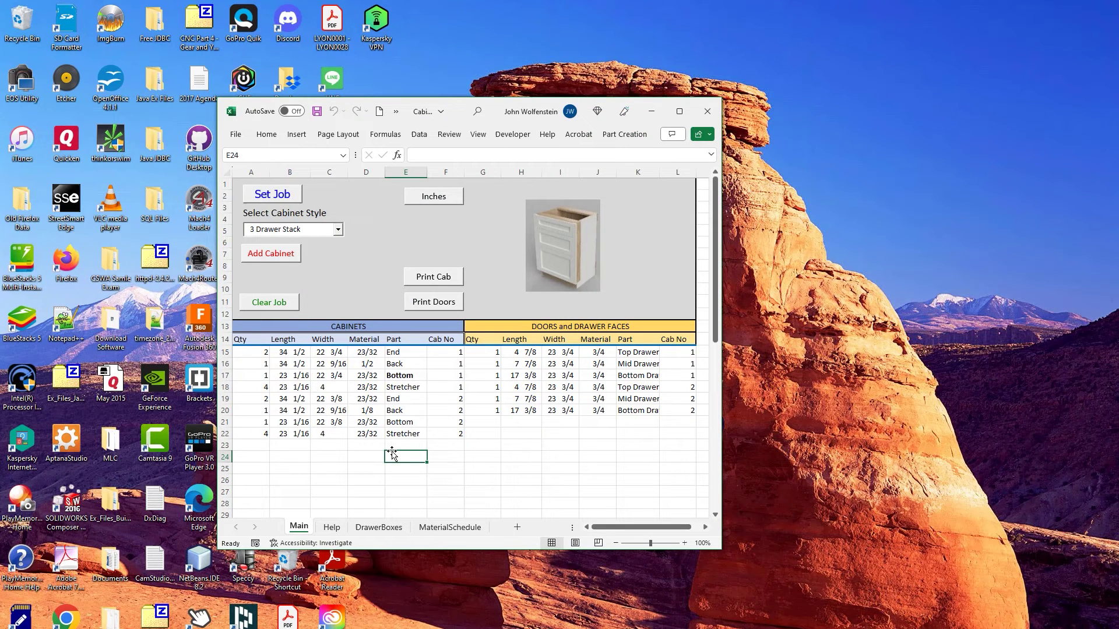
Open the Add Cabinet form from the Main sheet and close it without adding a cabinet.
left_click(444, 465)
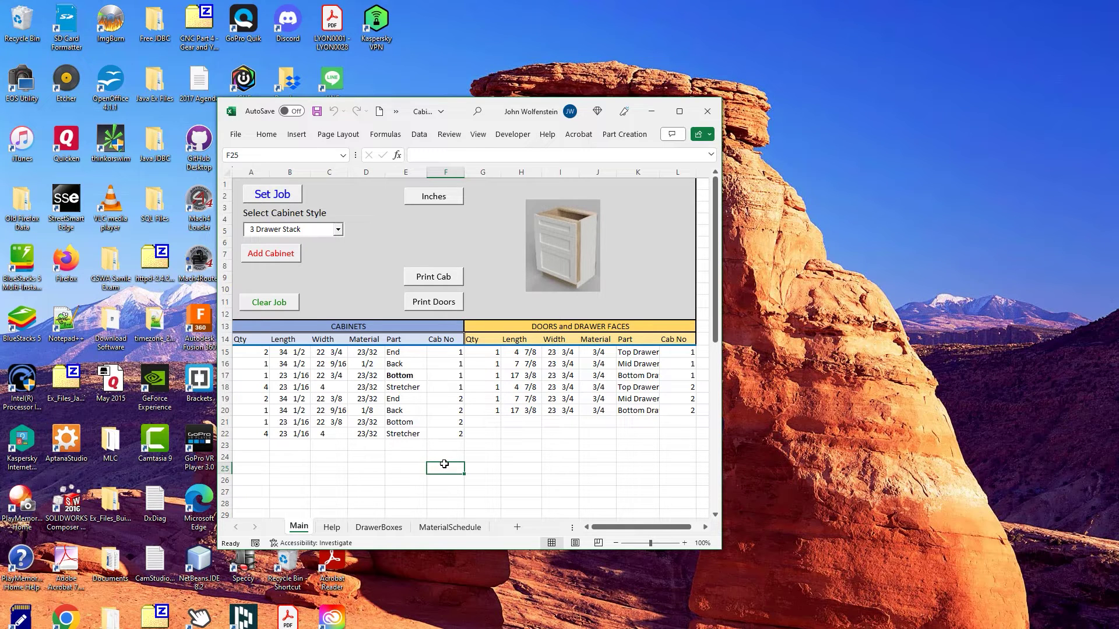
key("ctrl+shift+a")
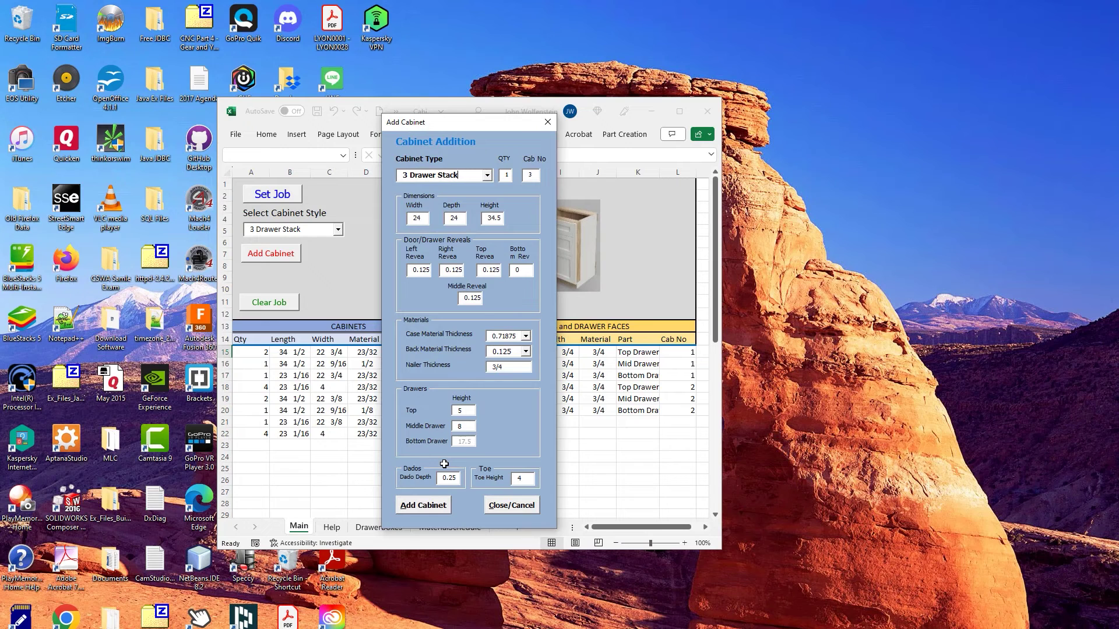
left_click(513, 506)
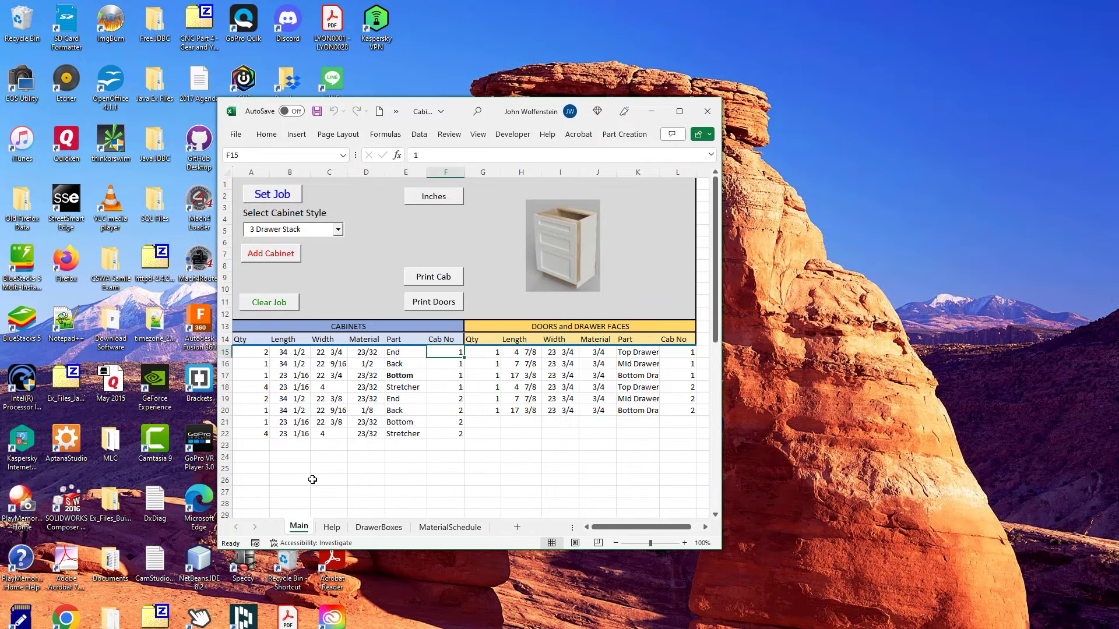
left_click(312, 478)
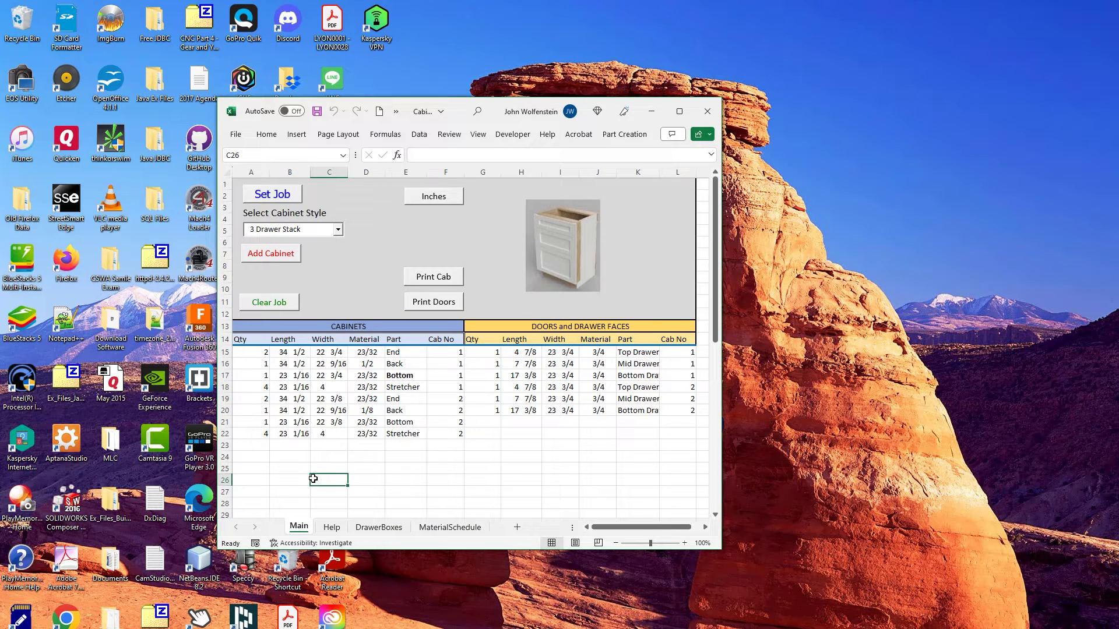
Clear all cabinet and door rows from the job and open the material schedule.
left_click(268, 302)
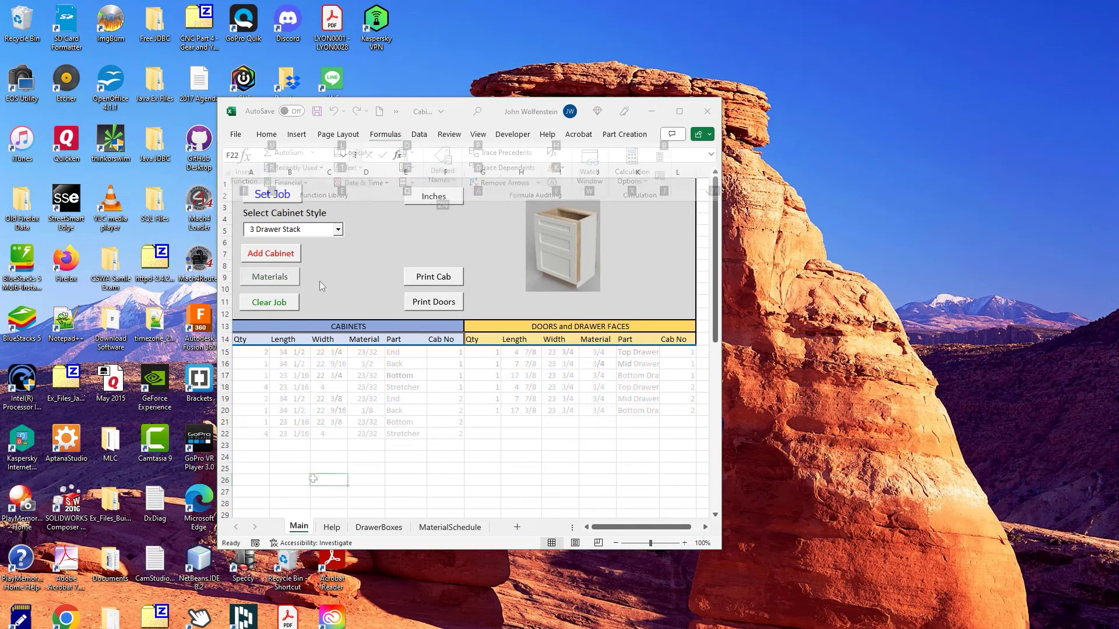
left_click(270, 278)
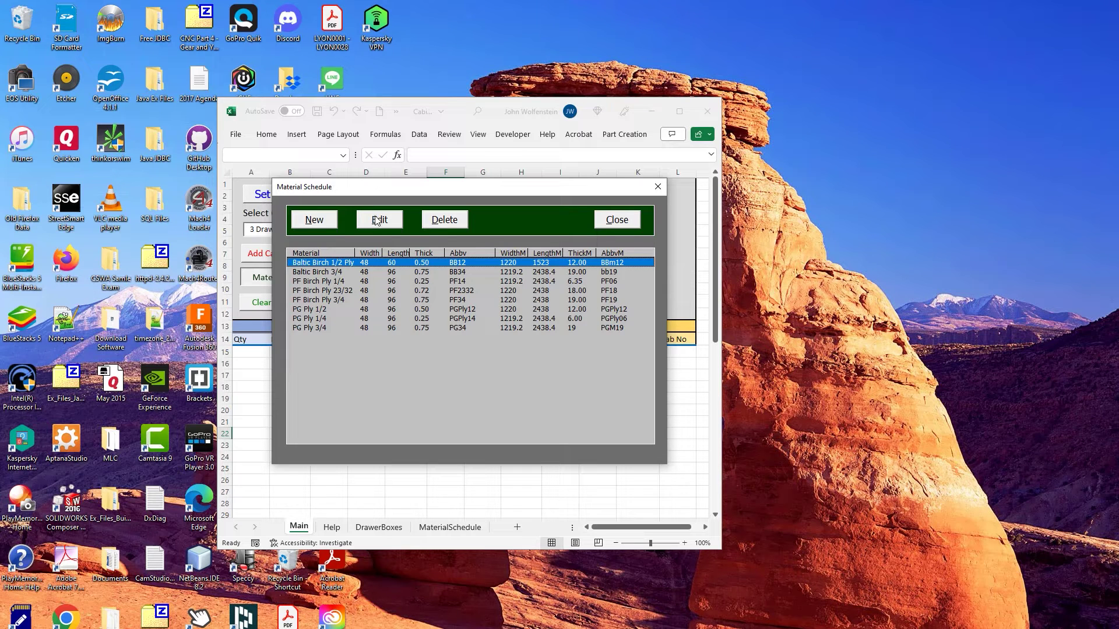
Set the metric thickness of the PF Birch Ply 1/4 material to 6 and update its entry.
left_click(574, 282)
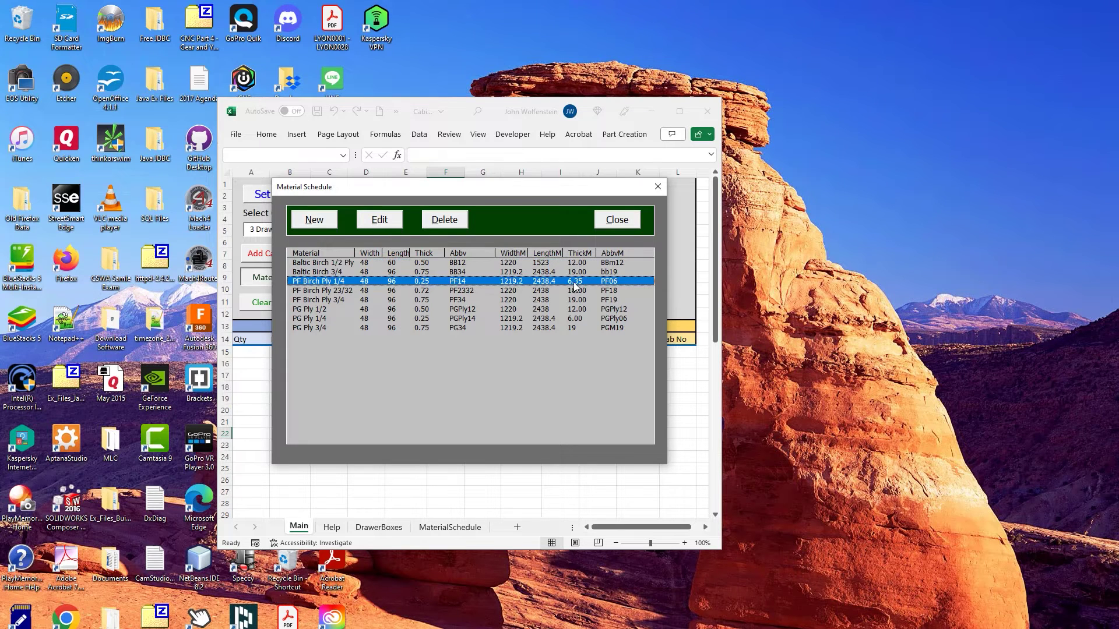
left_click(374, 222)
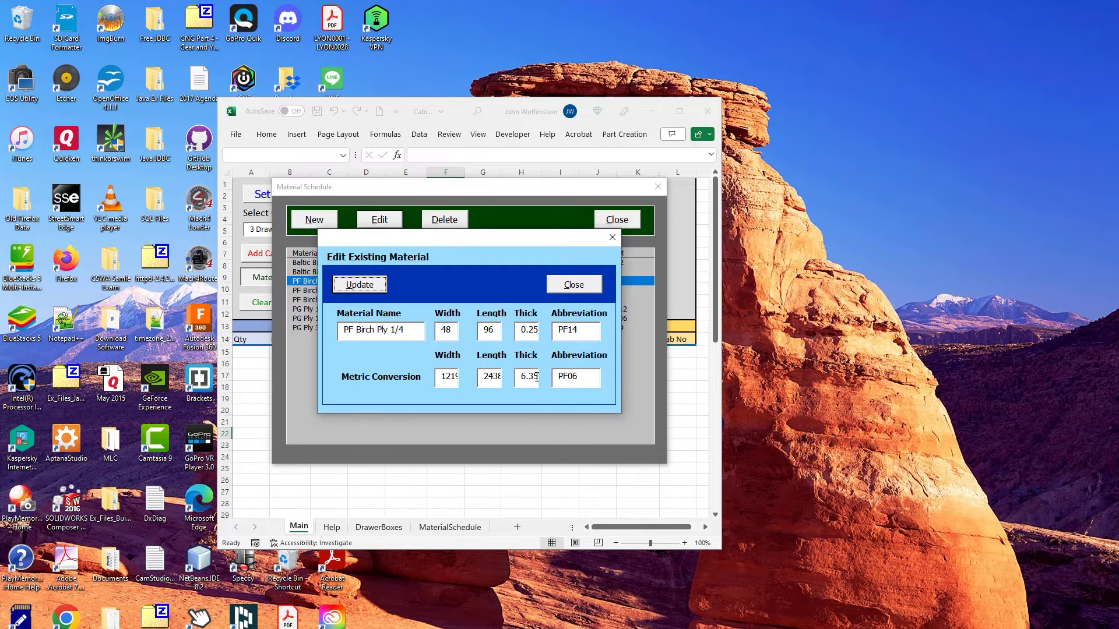
left_click_drag(536, 377, 508, 379)
type("6")
left_click_drag(415, 239, 414, 301)
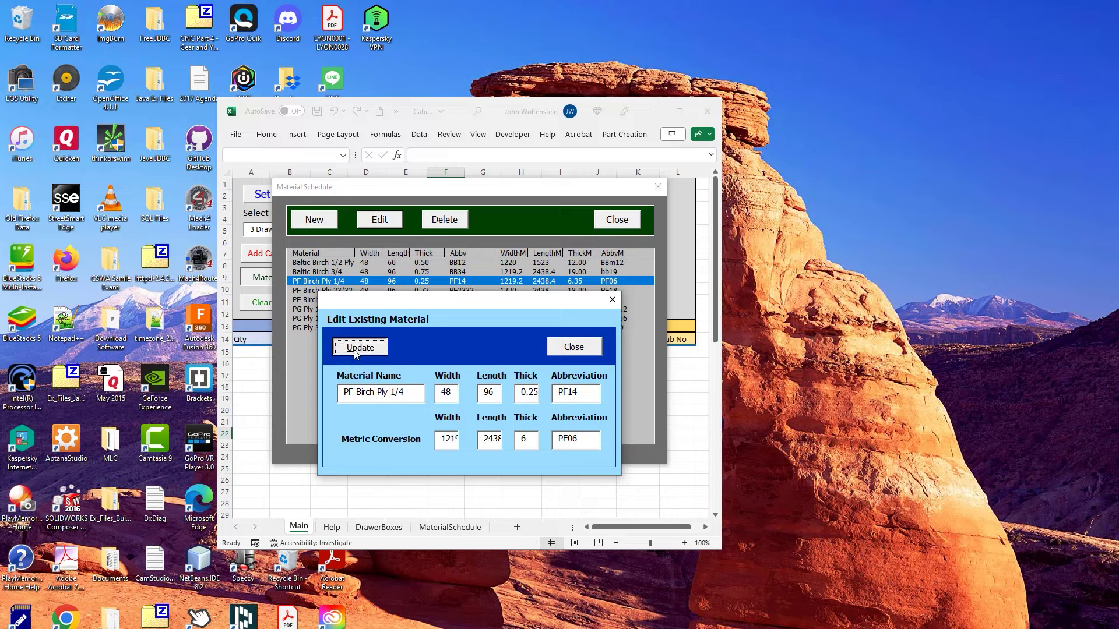
left_click(569, 348)
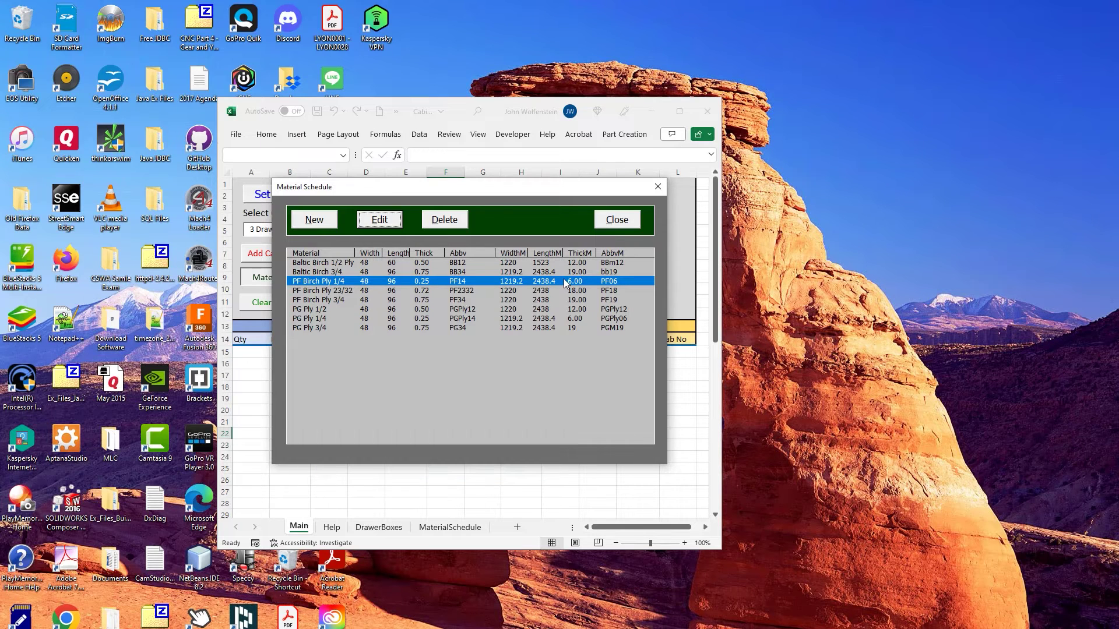
Delete the PG Ply 3/4 material from the material schedule.
left_click(312, 328)
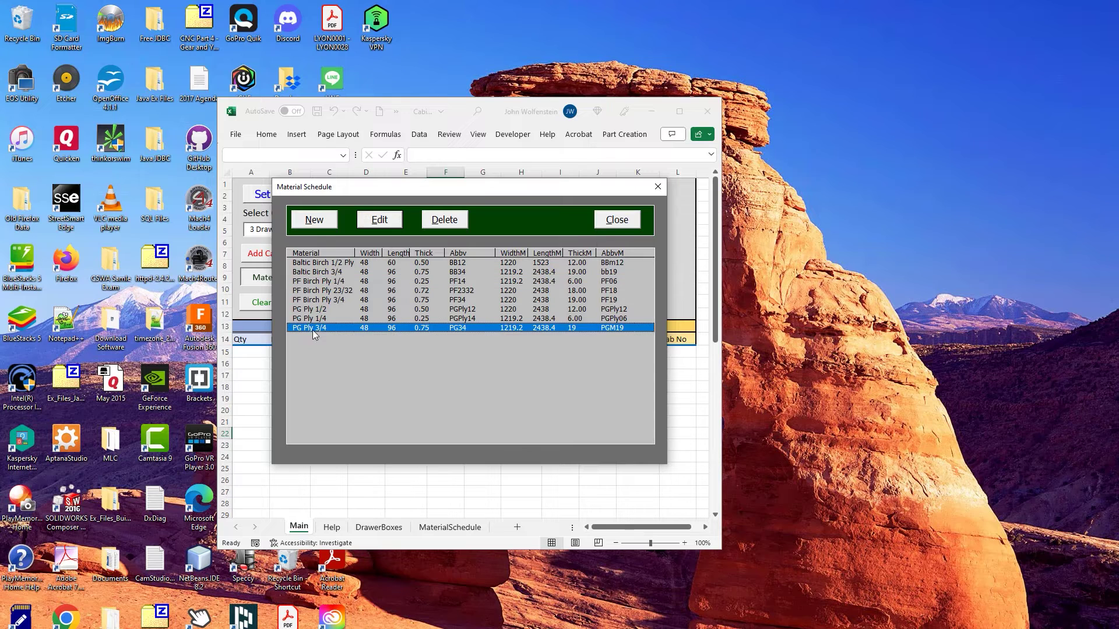
left_click(451, 226)
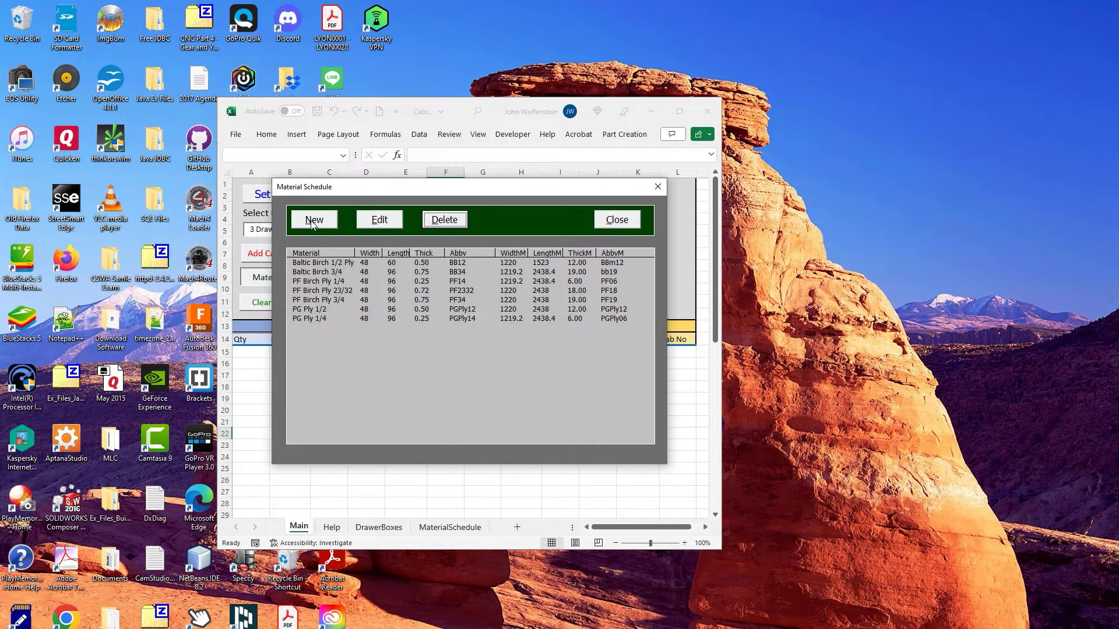
Start a new material named PG Ply 3/4 with width 48, length 96, thickness .75 and abbreviation PGPly34.
left_click(313, 222)
left_click(351, 330)
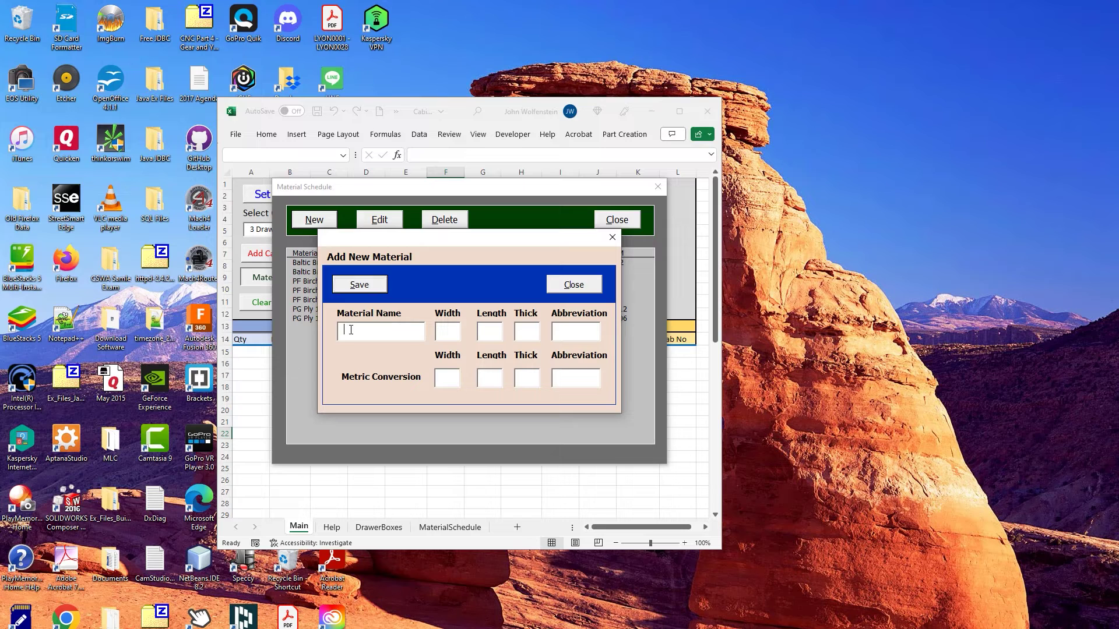
type("PG Ply 3/4")
key("Tab")
type("48")
key("Tab")
type("96")
key("Tab")
type(".75")
key("Tab")
type("PG")
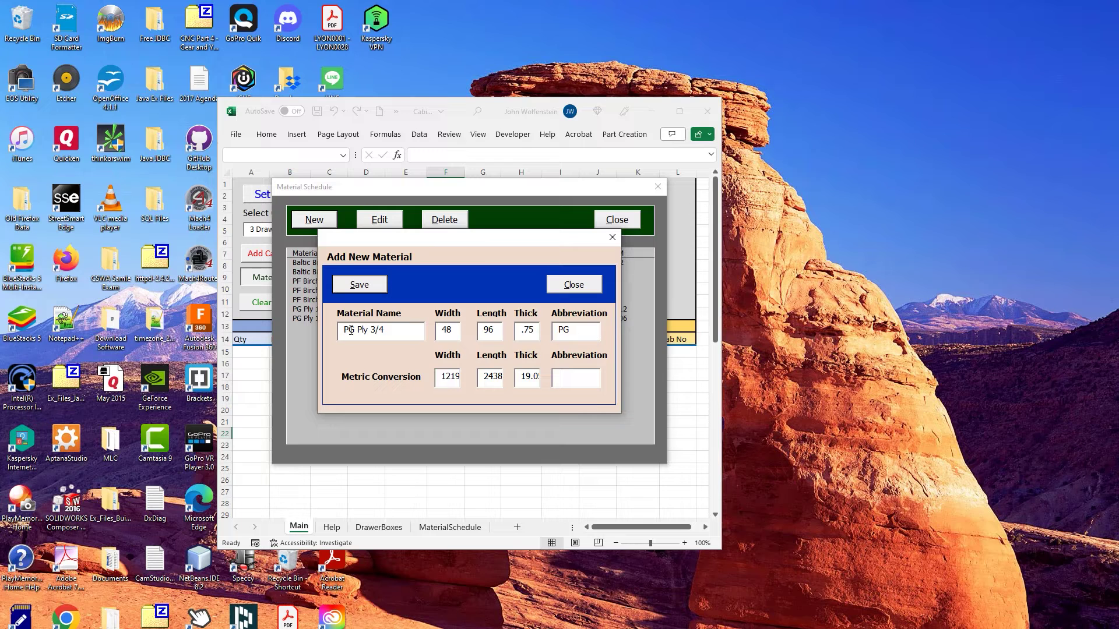
type("Ply34")
Set the new material's metric thickness to 19 and metric abbreviation to PGPly19M, and save it to the material schedule.
key("Tab")
key("Tab")
key("Tab")
type("1")
type("PGP")
left_click(340, 288)
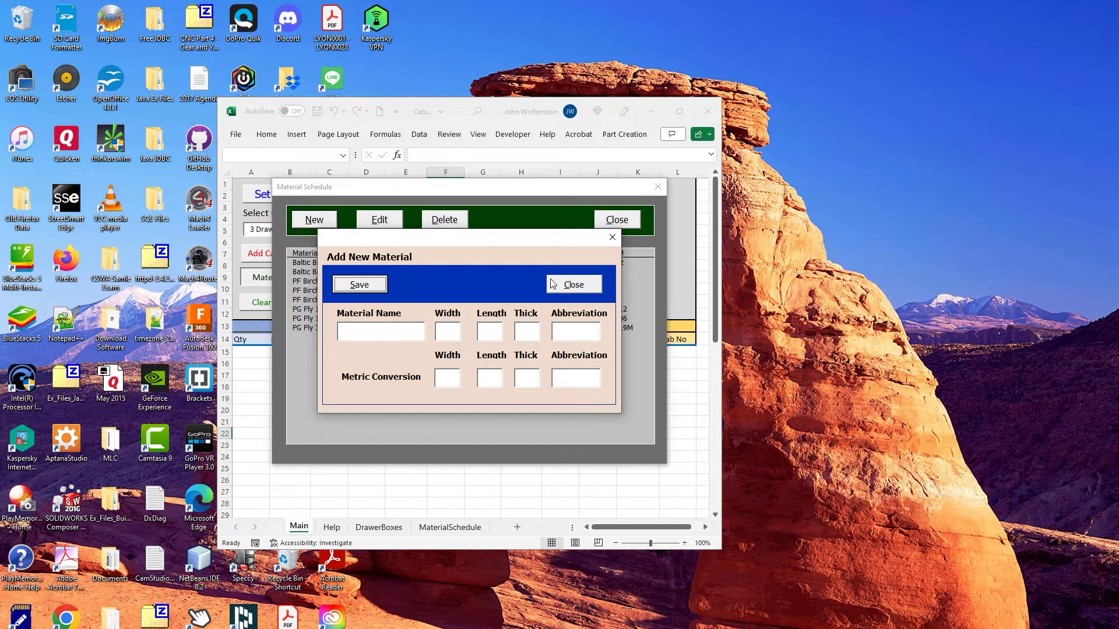
left_click(572, 283)
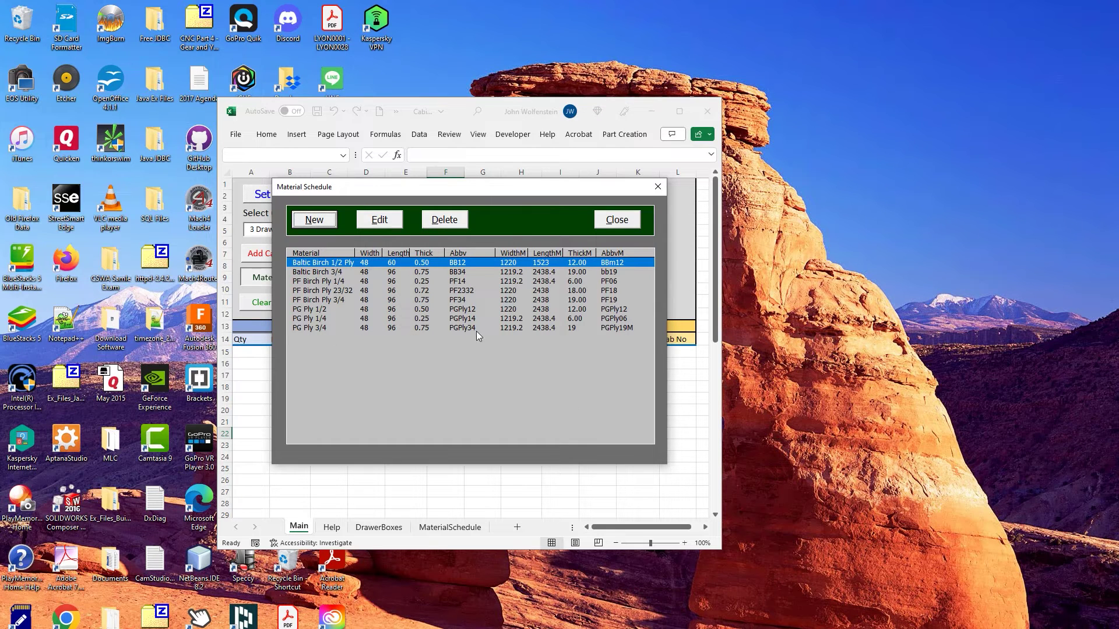
Close the material schedule and look over the DrawerBoxes sheet before returning to the Main sheet.
left_click(618, 222)
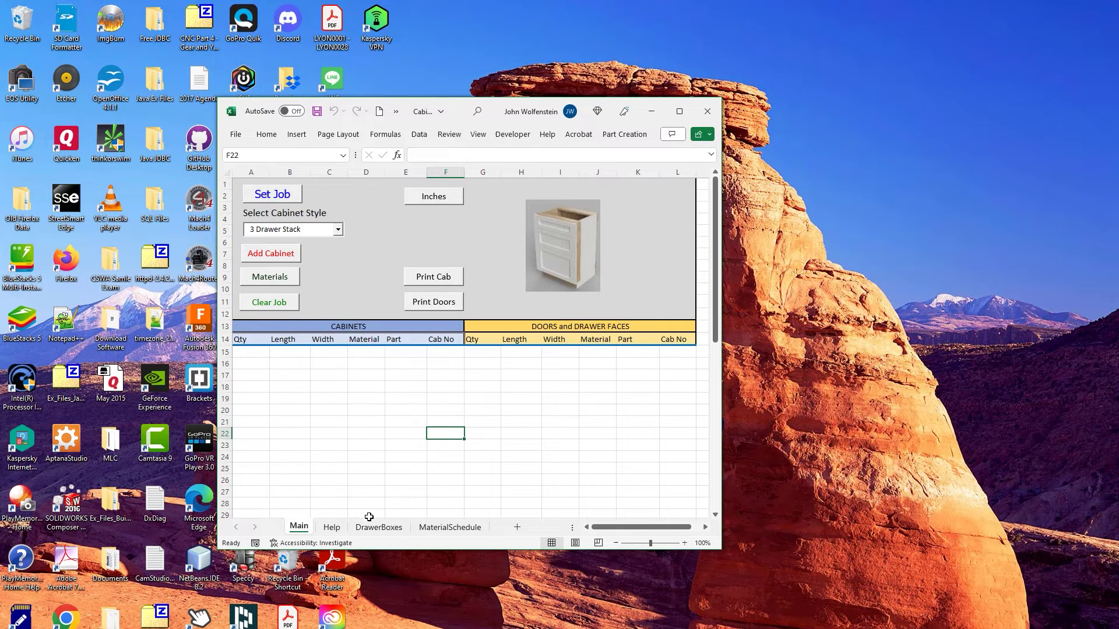
left_click(386, 529)
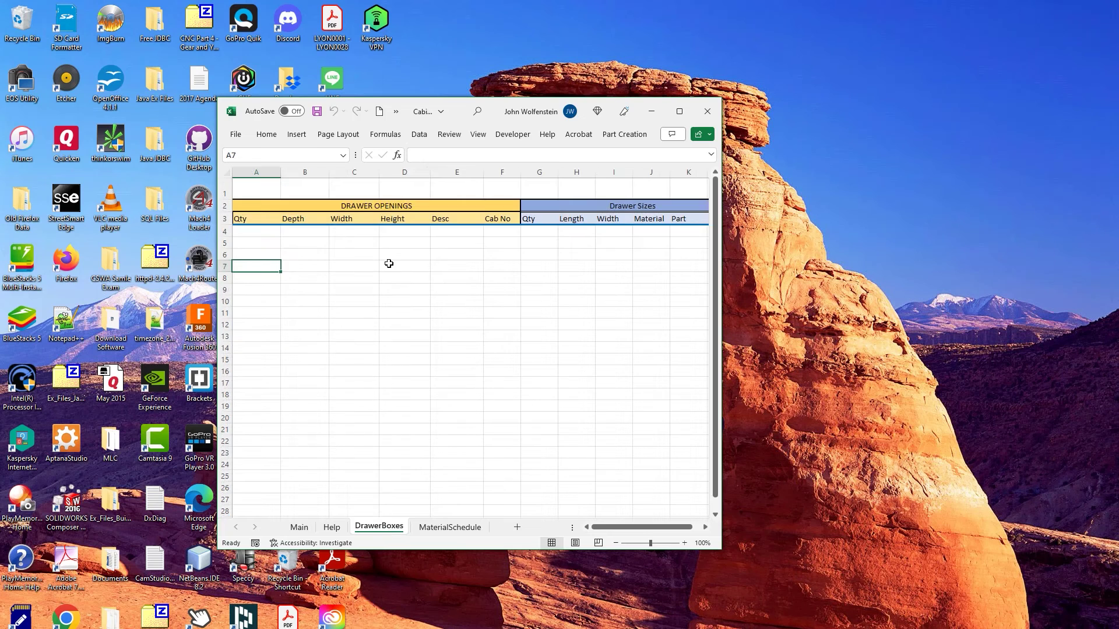
left_click(300, 527)
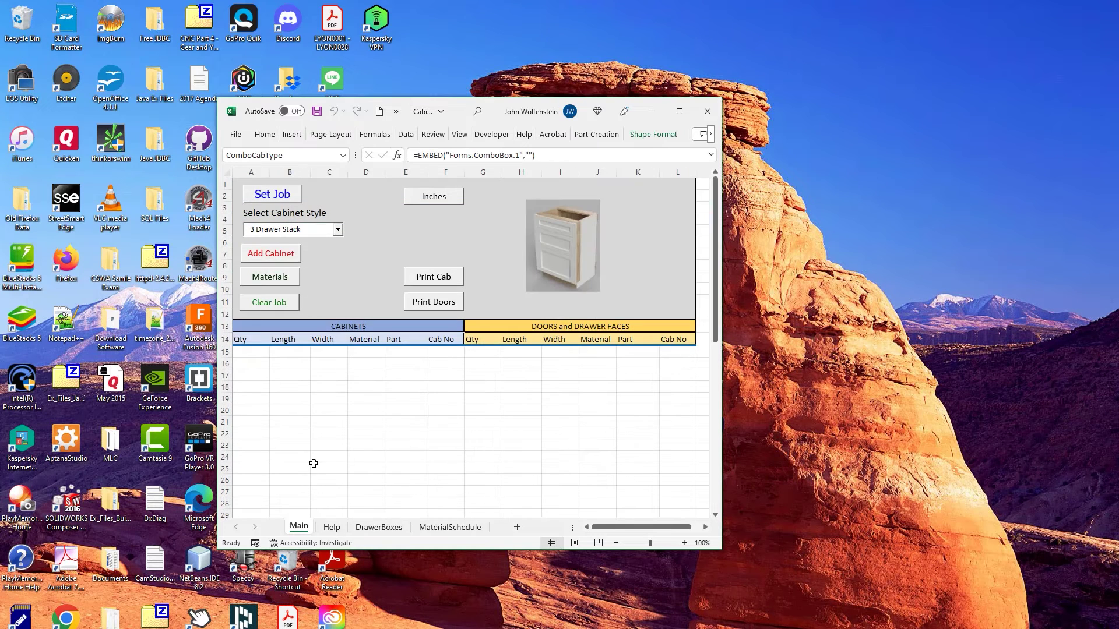
Review the bottom and side drawer clearance options in the job's door and drawer defaults and accept the settings.
left_click(268, 199)
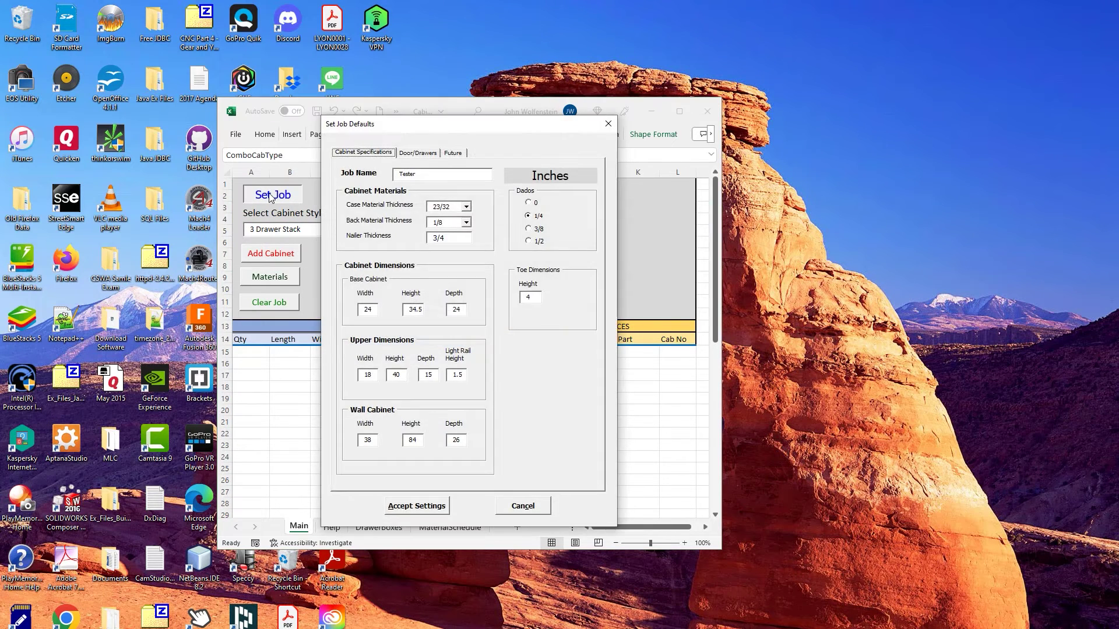
left_click(432, 154)
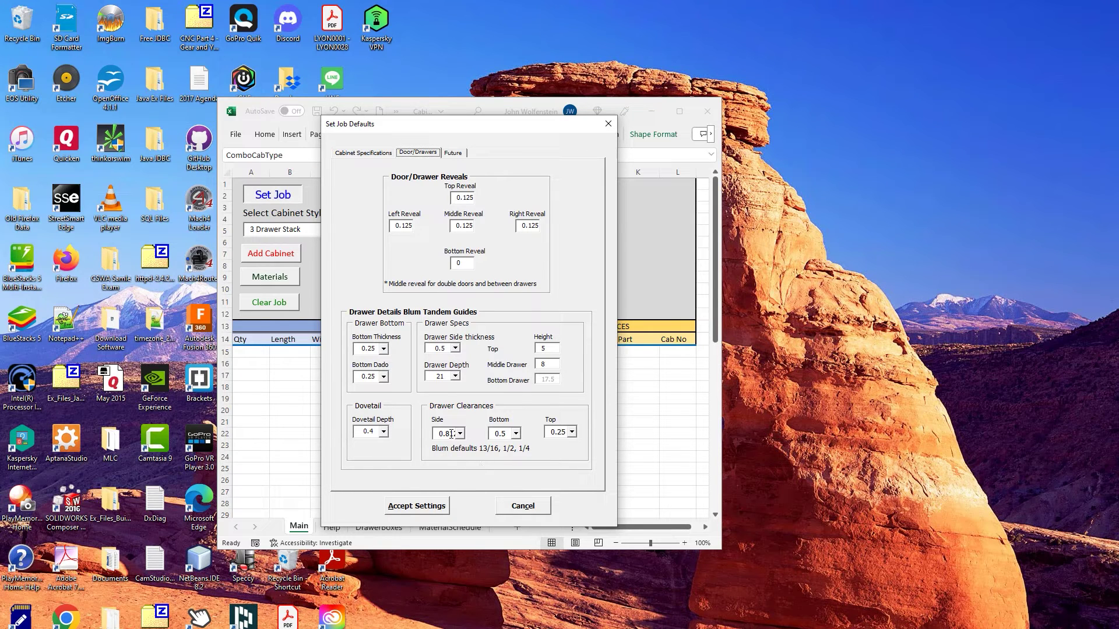
left_click(516, 433)
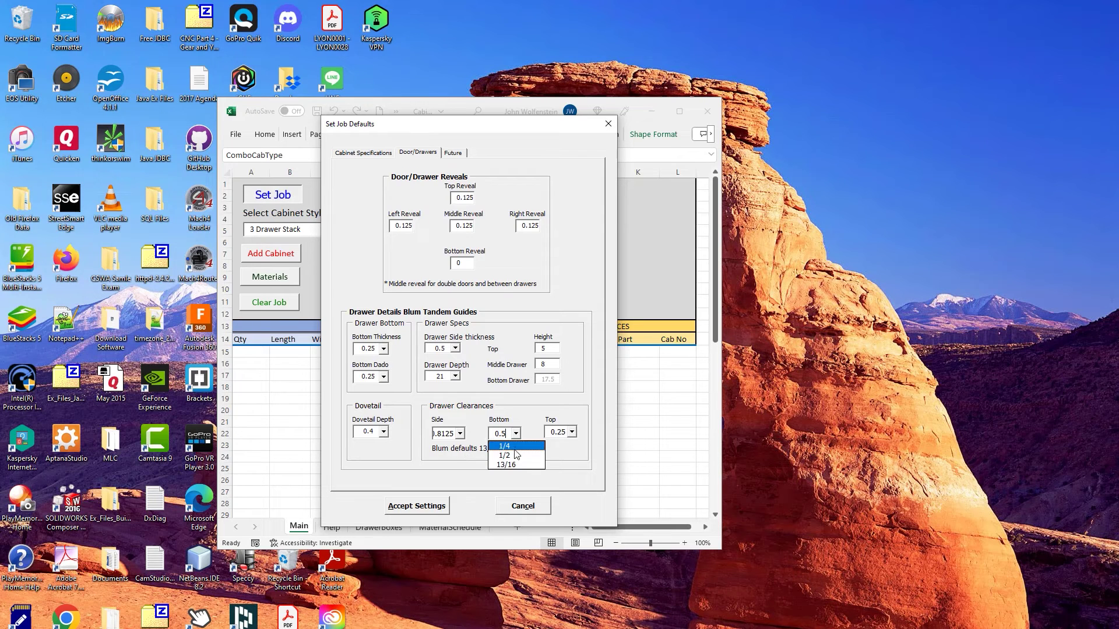
left_click(459, 434)
left_click(459, 433)
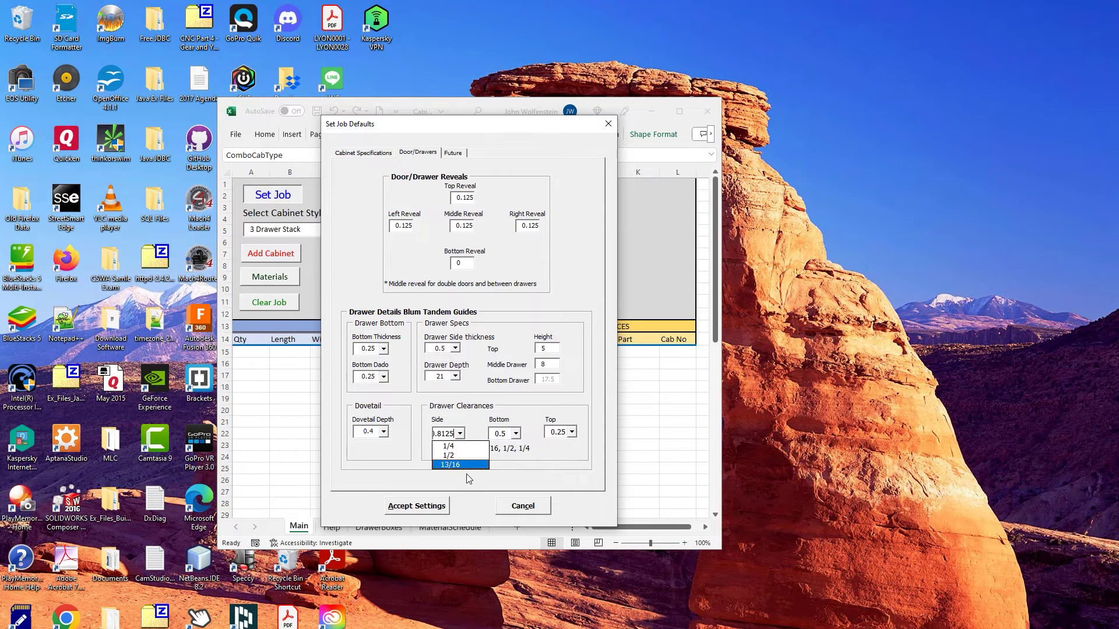
left_click(558, 450)
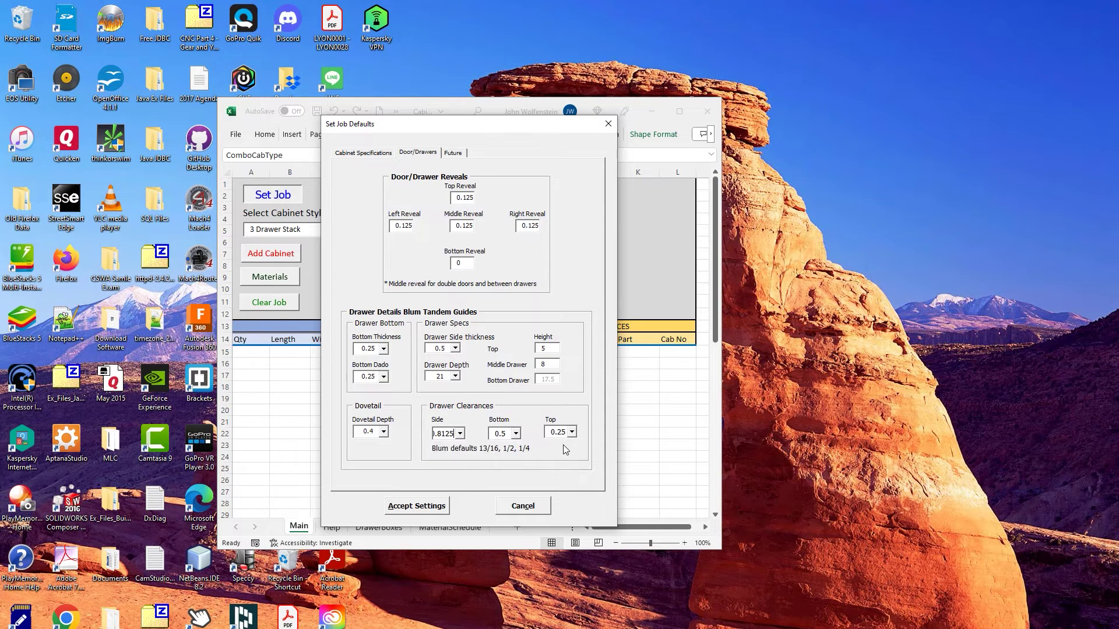
left_click(416, 506)
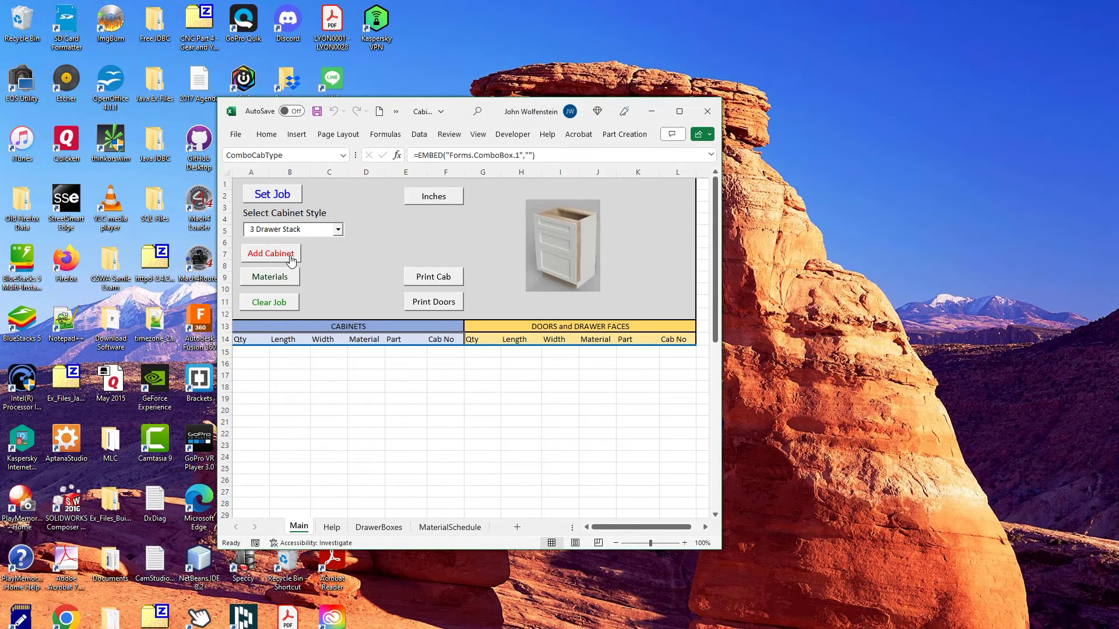
Add one 3 Drawer Stack cabinet with the job defaults and check its drawer openings on the DrawerBoxes sheet.
left_click(291, 256)
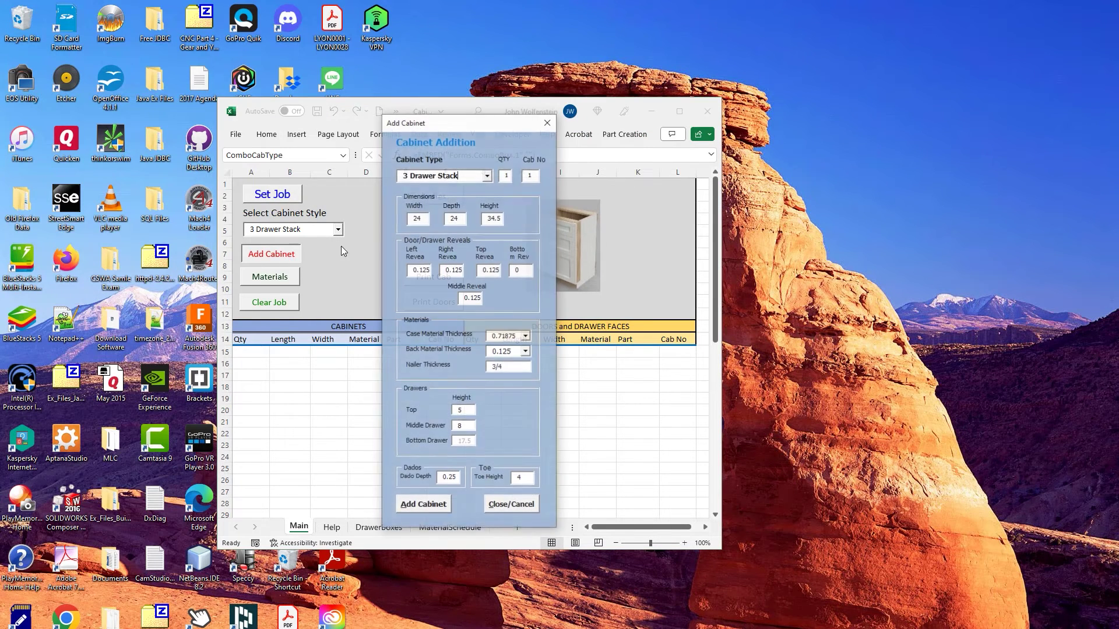
left_click(428, 507)
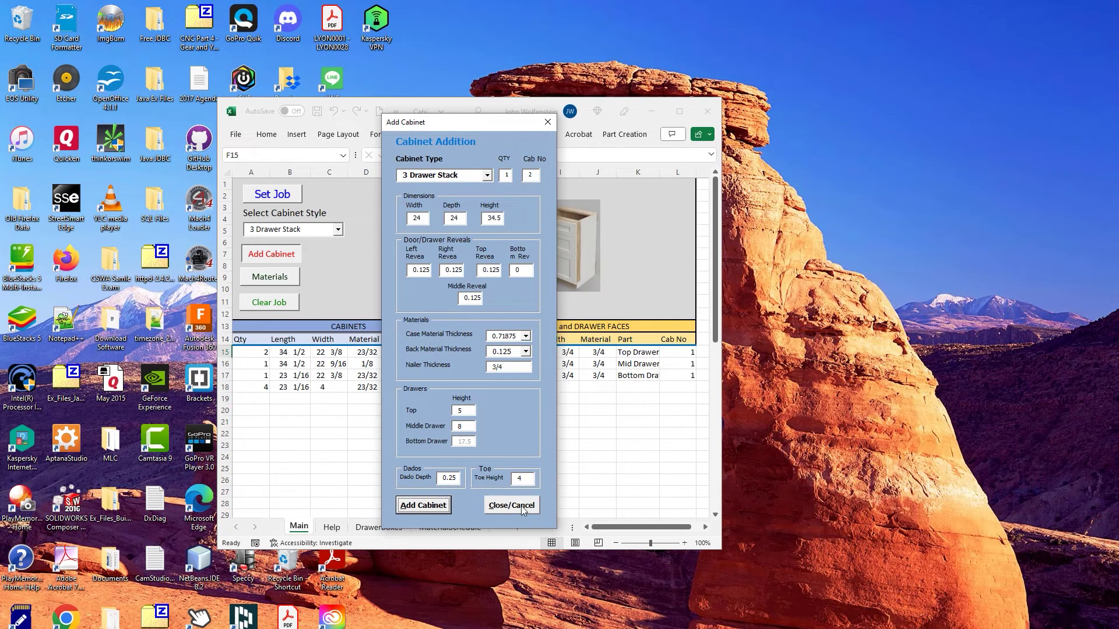
left_click(515, 506)
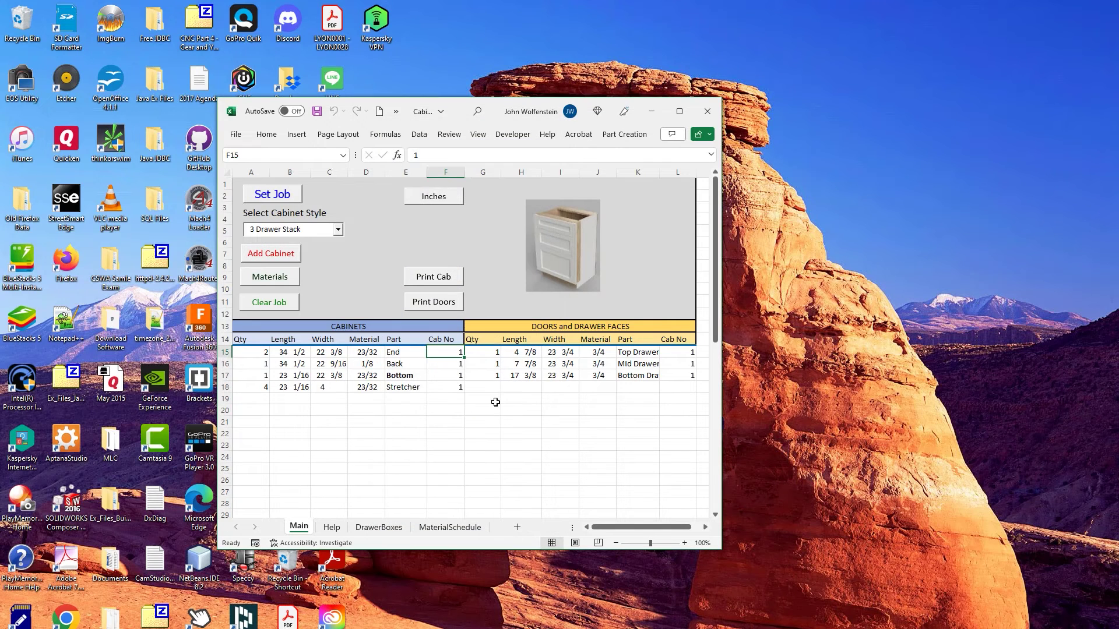
left_click(380, 527)
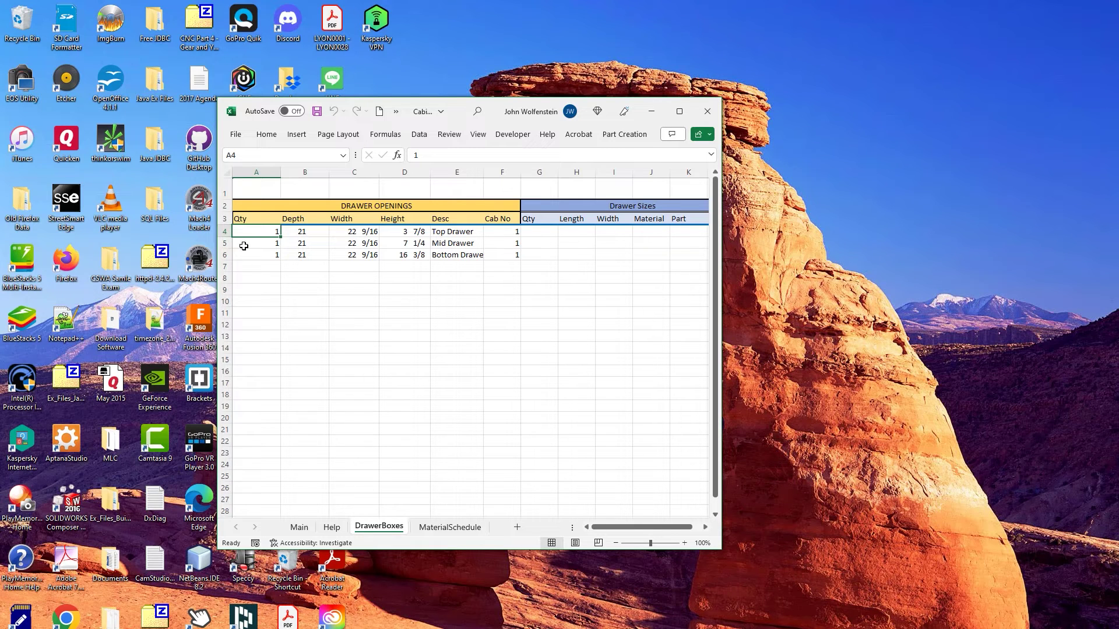
left_click(299, 527)
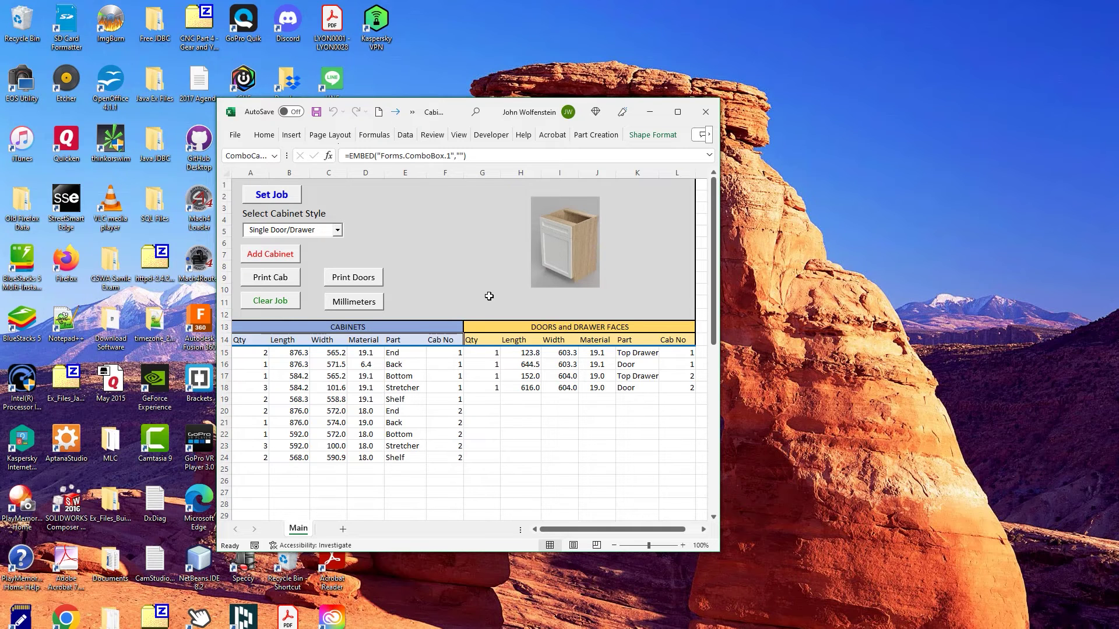
Close the Cabinet Cut List Creator 2 Metric Beta 2.11 workbook without saving the changes.
left_click(709, 117)
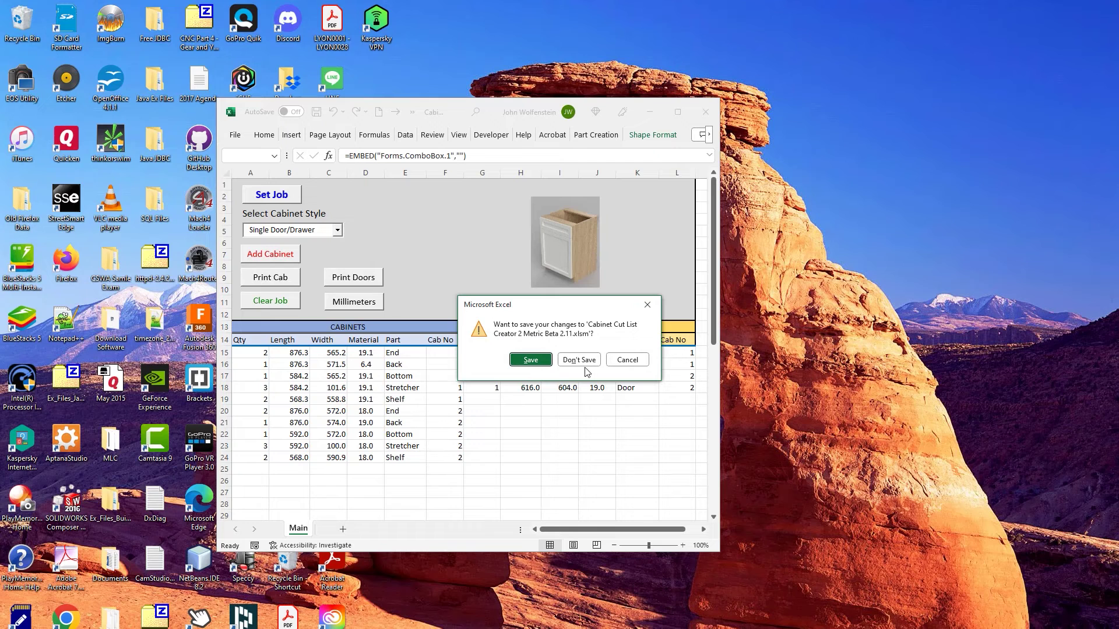
left_click(634, 364)
left_click(705, 111)
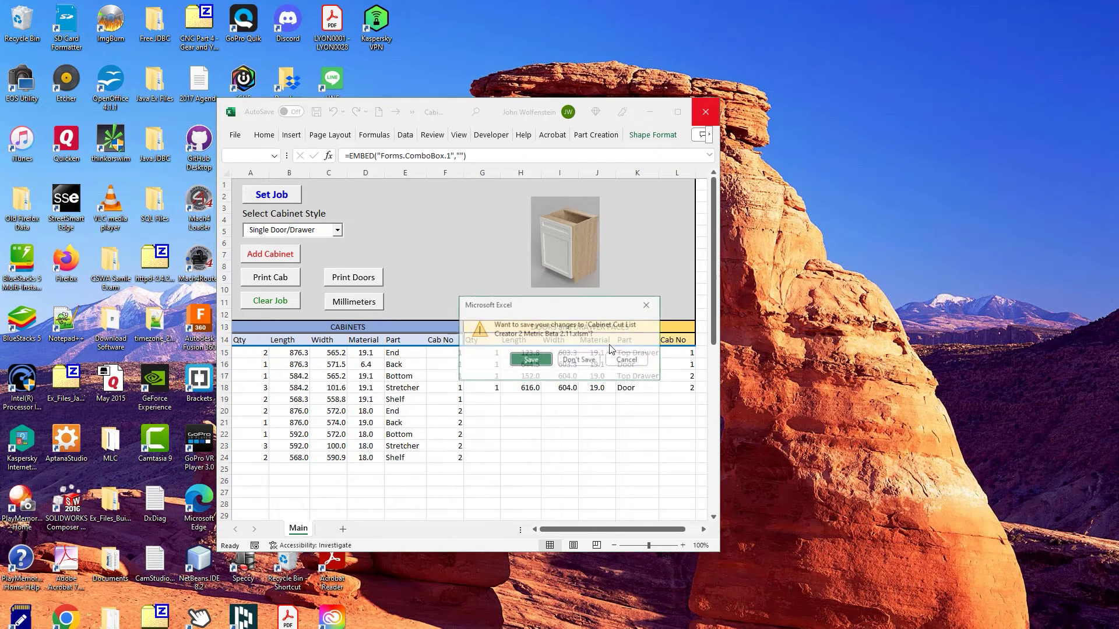
left_click(579, 360)
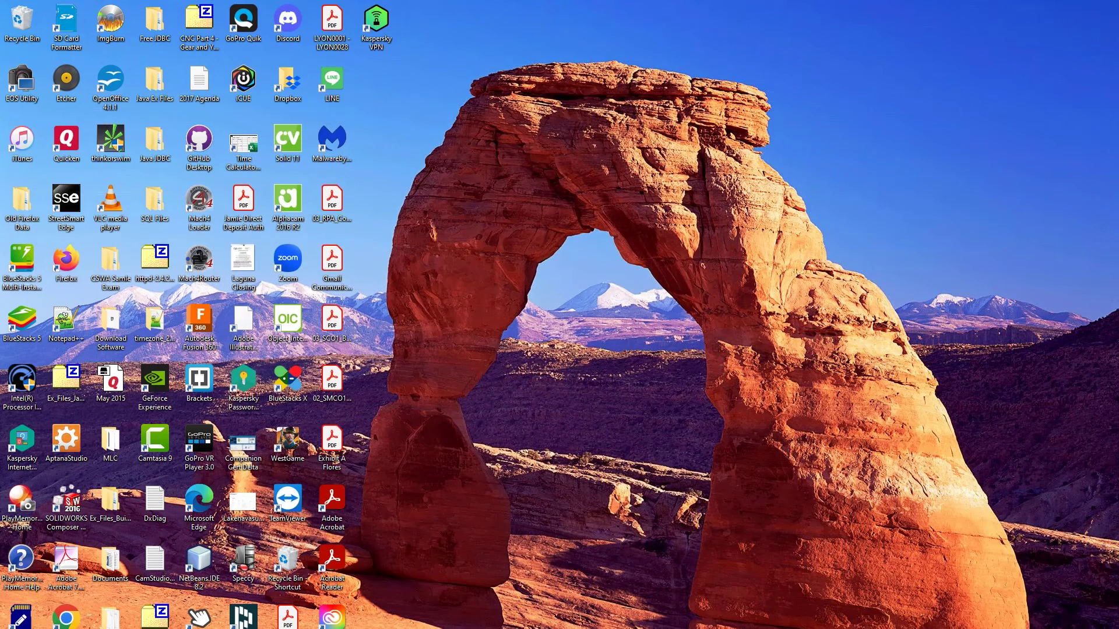